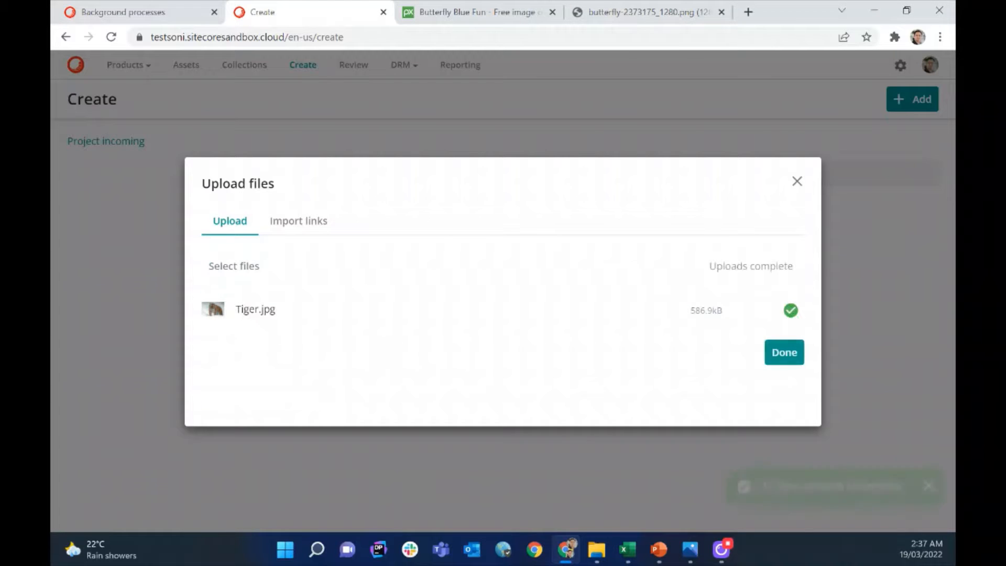
Step: Finish the Tiger.jpg upload and refresh the background processes list to follow its processing job
left_click(785, 352)
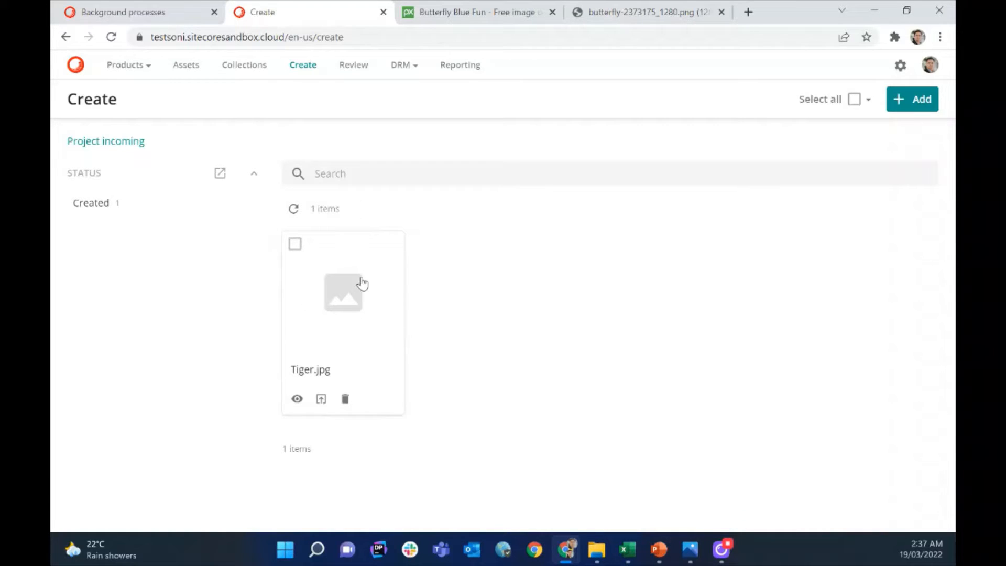
left_click(931, 64)
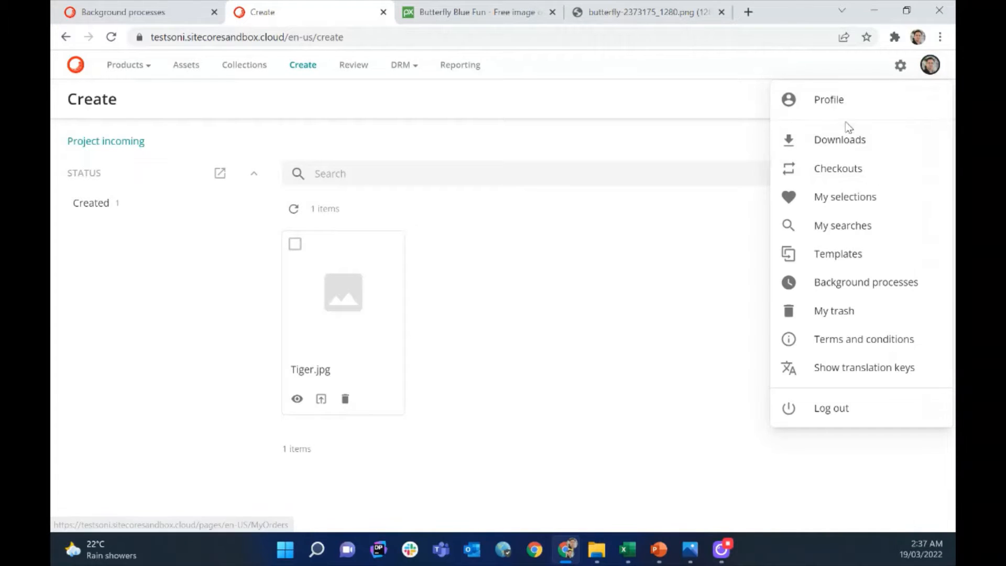
left_click(854, 287)
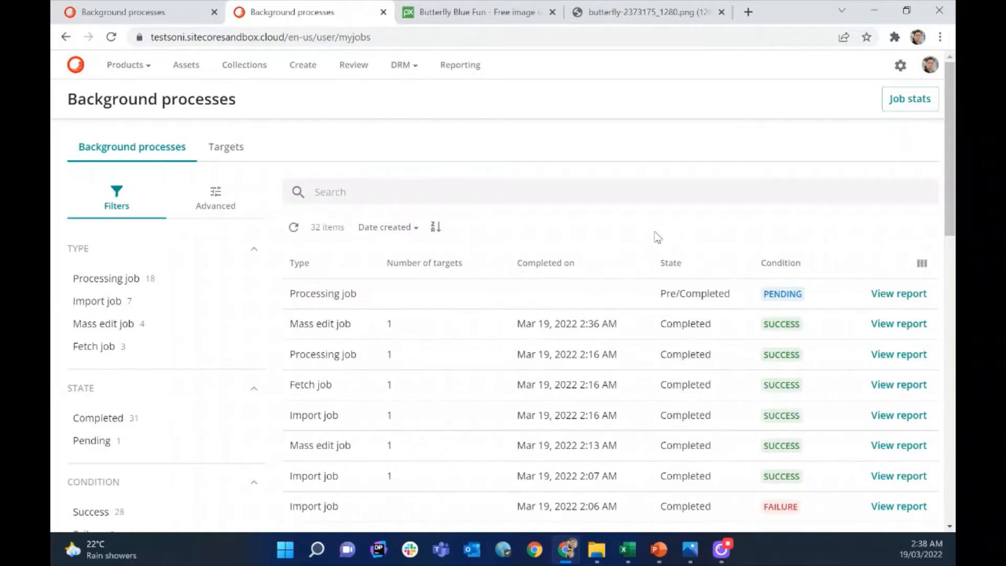
left_click(292, 232)
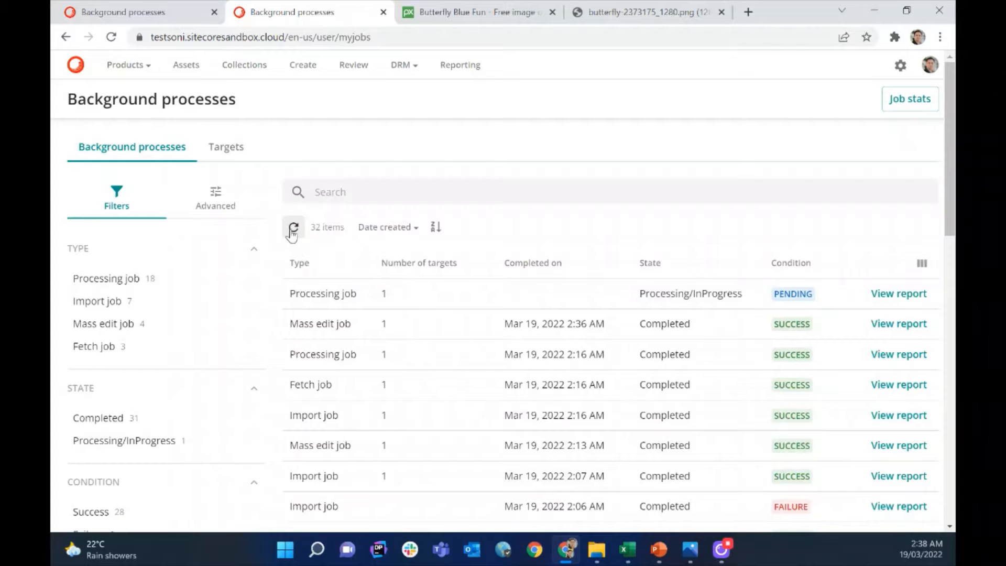
left_click(293, 231)
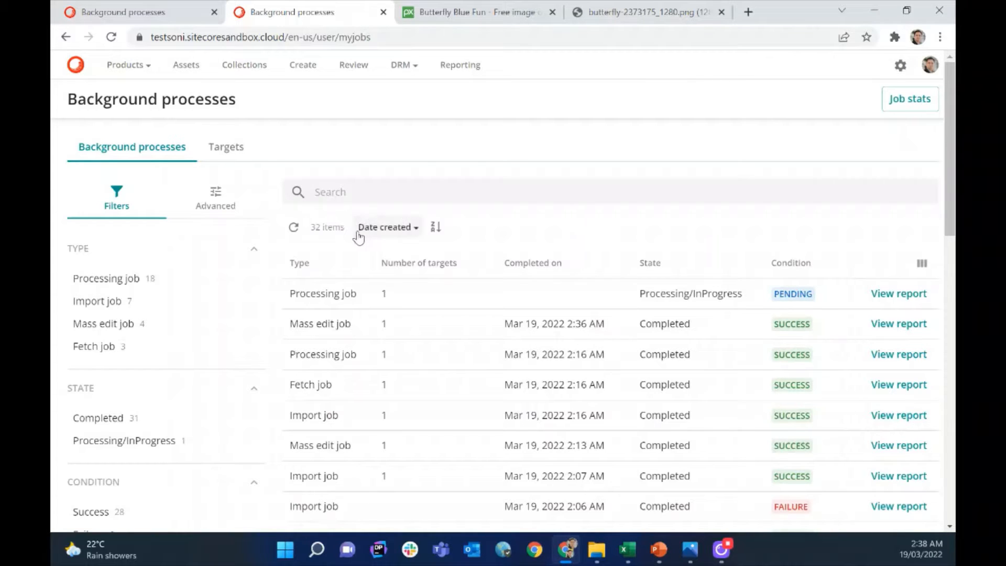
left_click(294, 228)
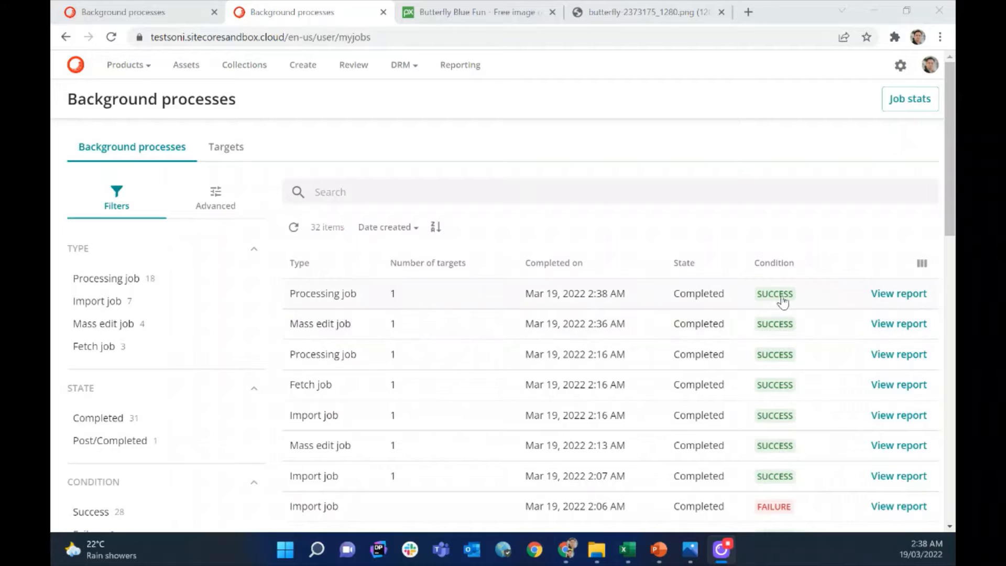
Step: Open the Tiger.jpg asset awaiting review and examine its list of renditions
left_click(303, 65)
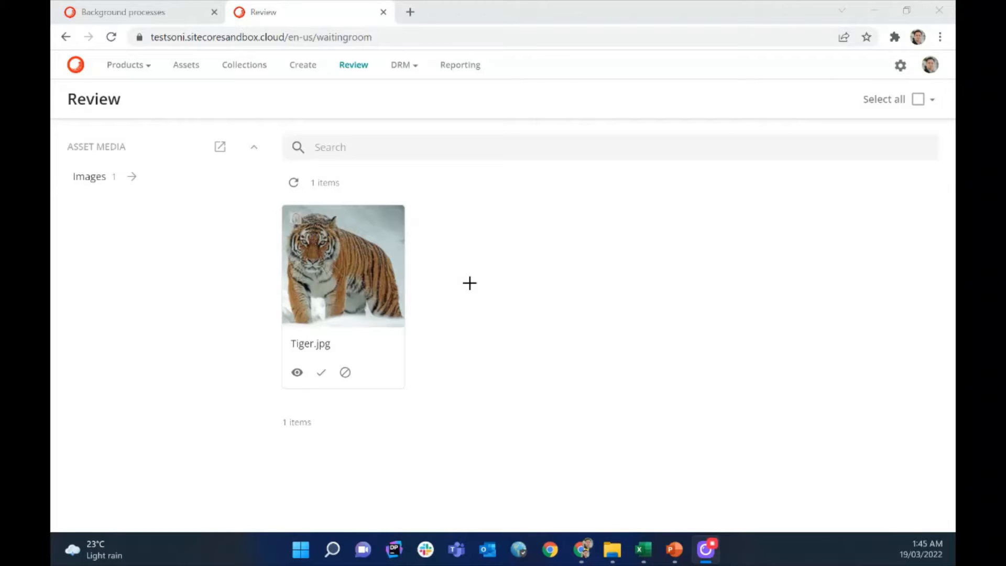
left_click(355, 297)
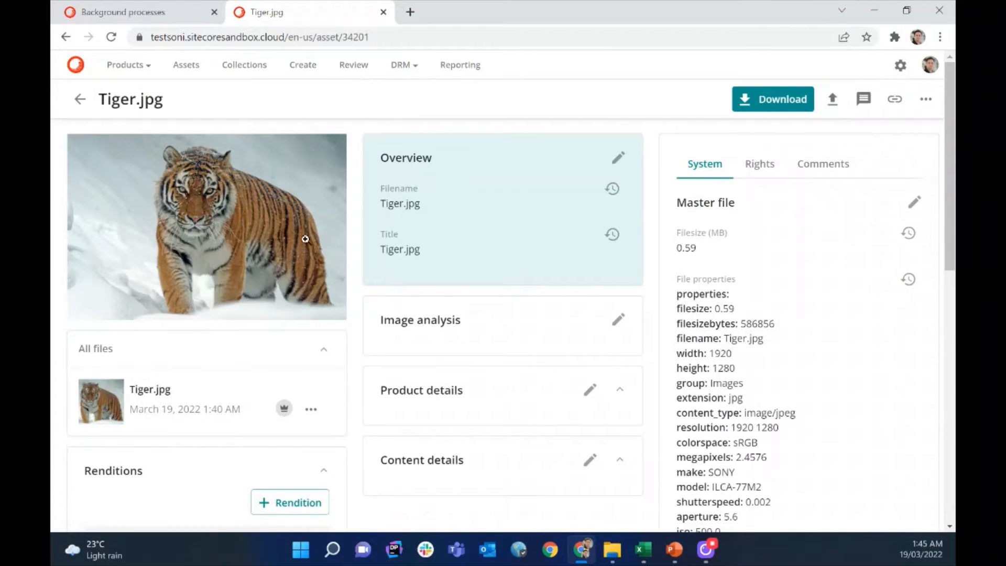
scroll(303, 249, "down", 8)
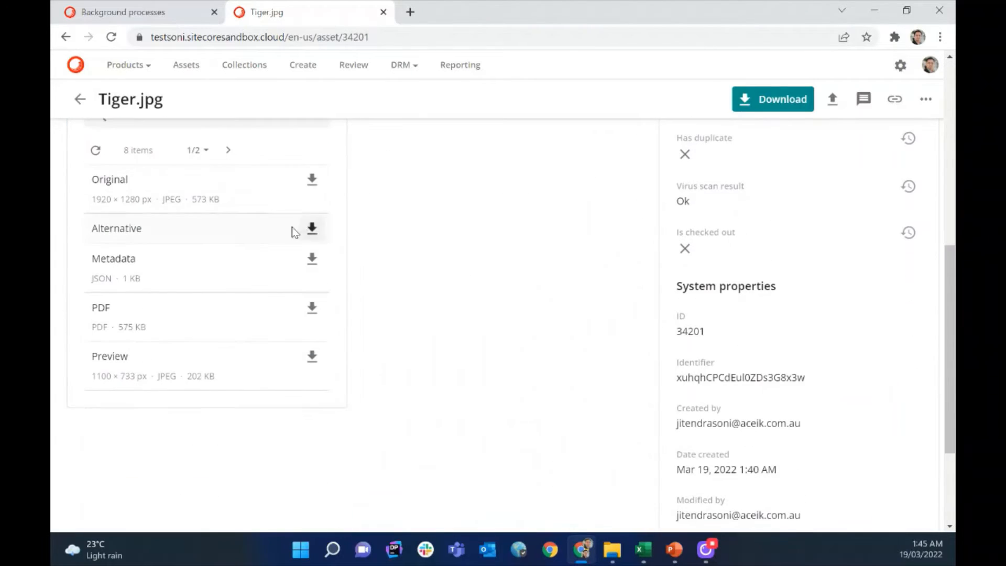
scroll(205, 262, "up", 3)
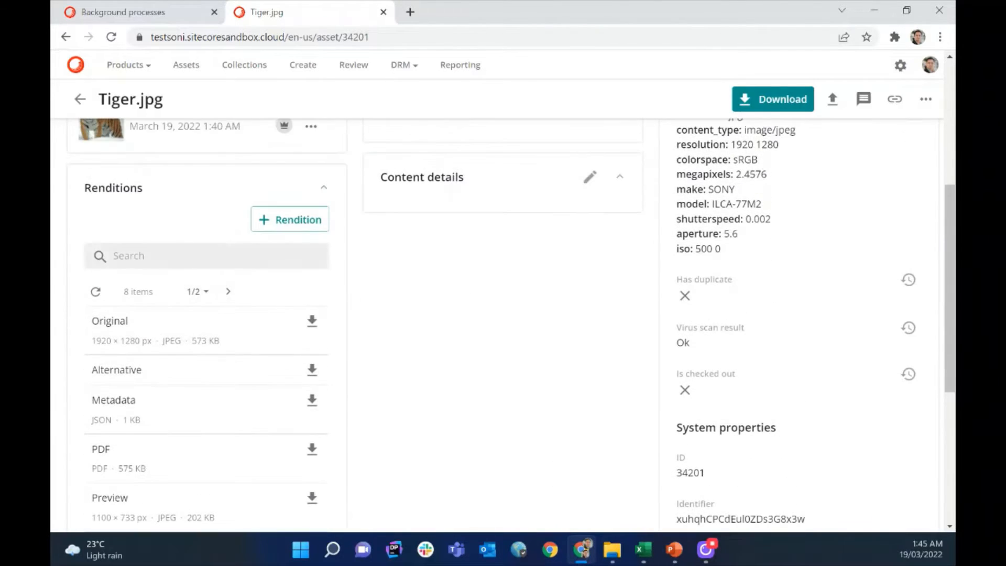
scroll(263, 276, "down", 2)
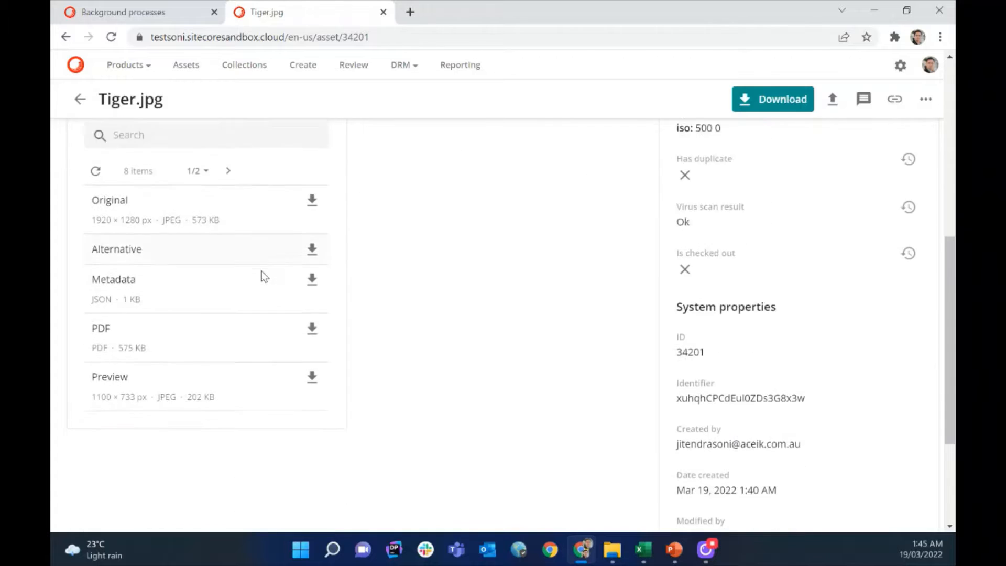
Step: Start a new rendition of Tiger.jpg with PNG as its format
scroll(259, 275, "up", 4)
left_click(281, 295)
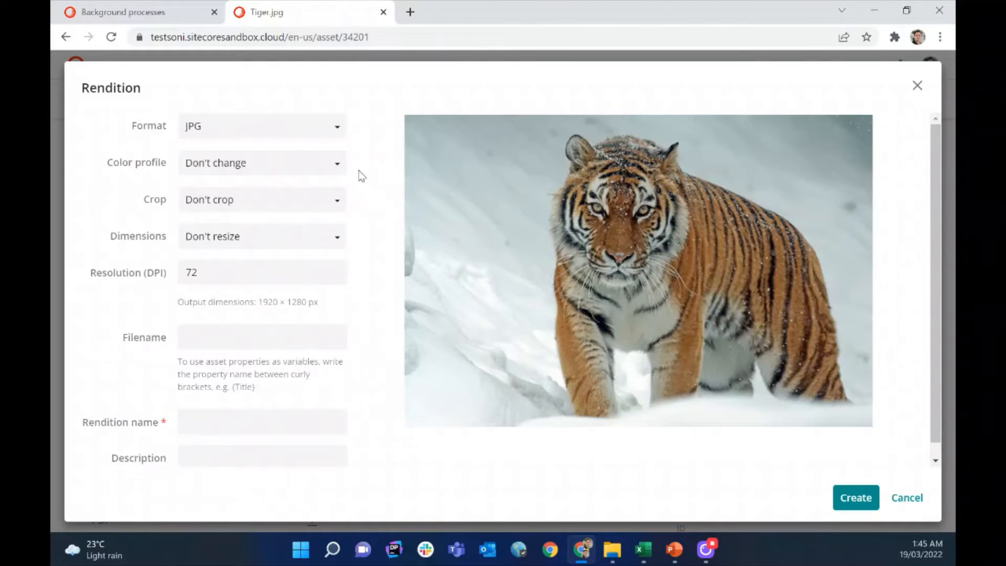
left_click(327, 131)
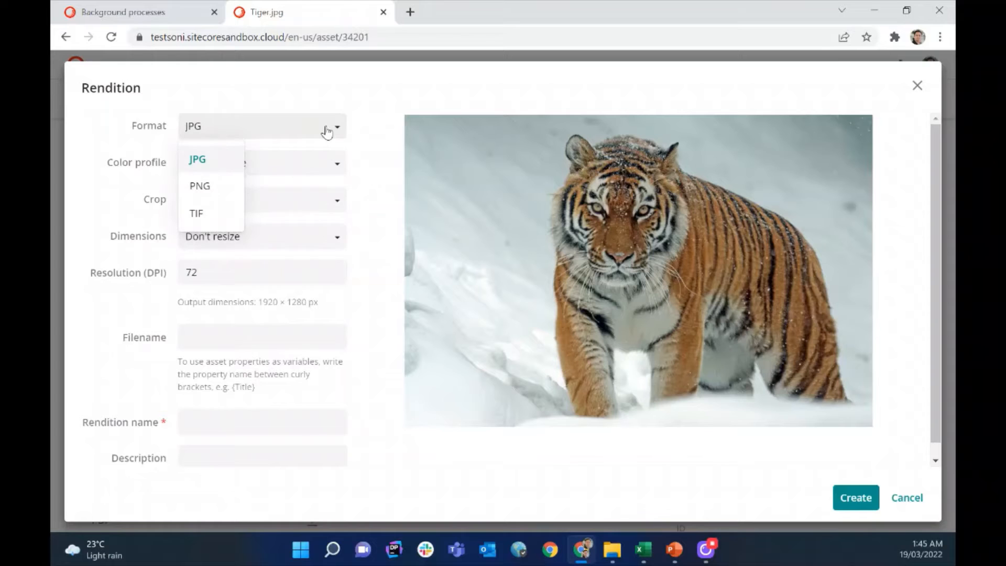
left_click(213, 187)
Step: Name the rendition "test rendition", describe it as "test description", and create it
scroll(388, 173, "down", 1)
left_click(238, 402)
type("tes")
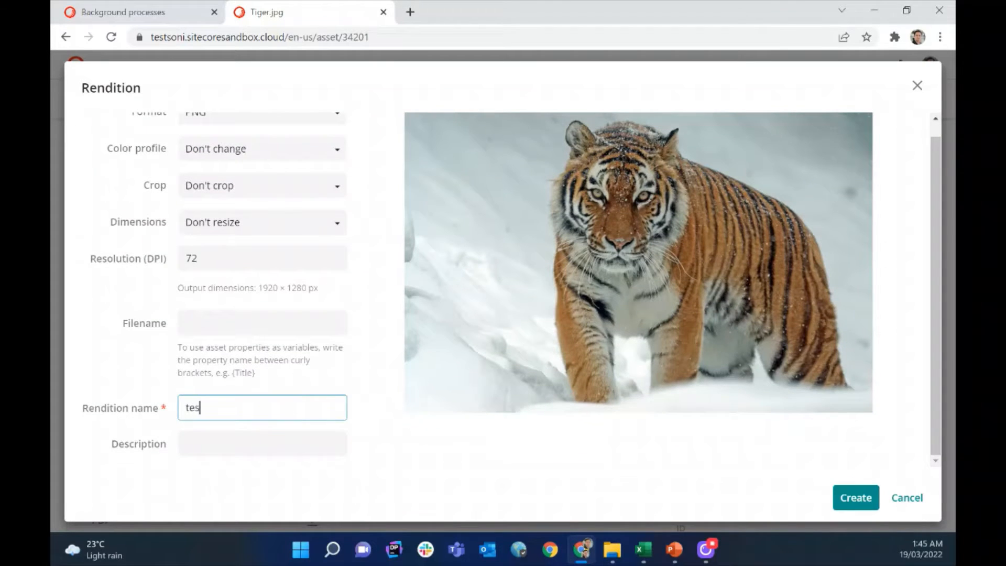
type("t rendition")
key("Tab")
type("test description")
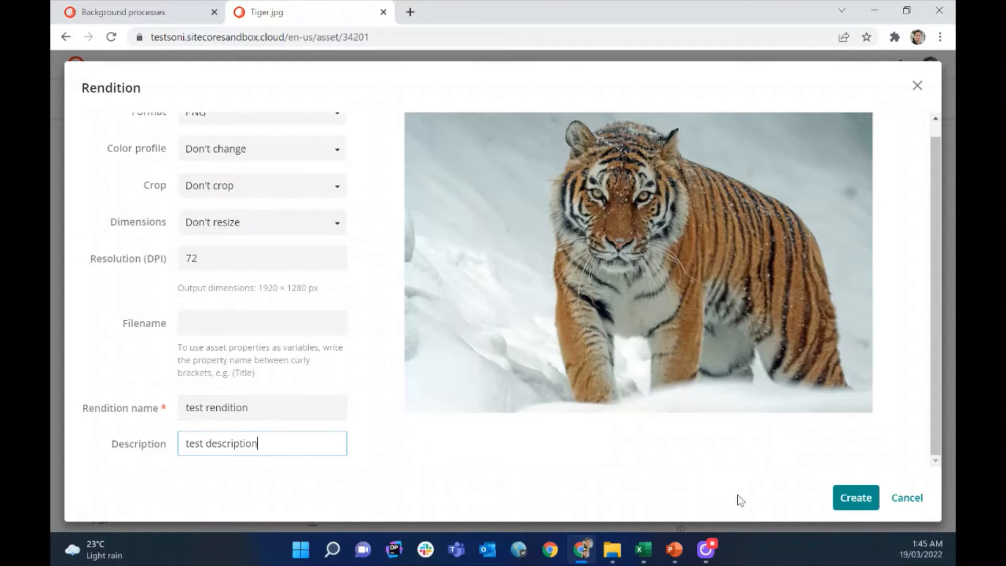
left_click(856, 498)
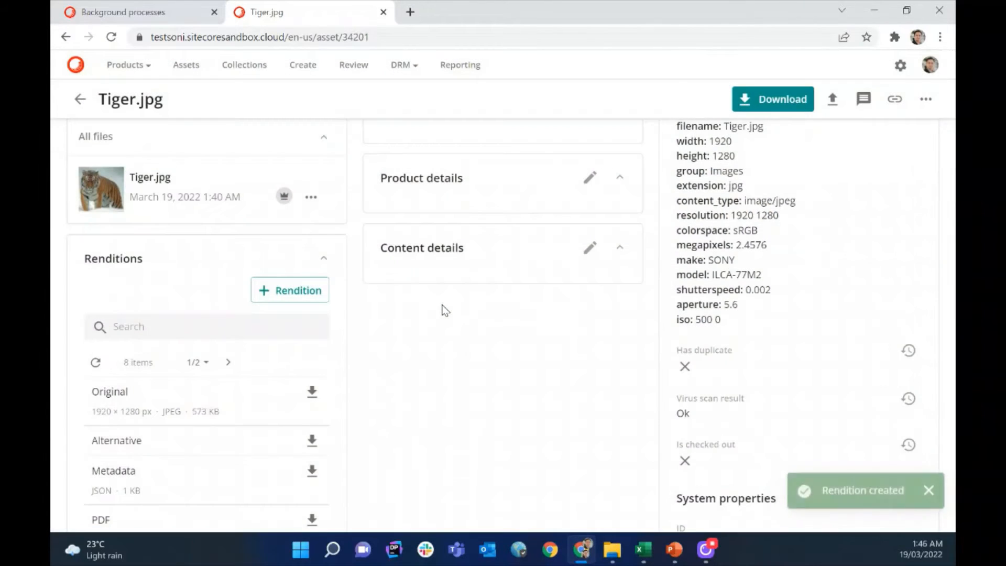
Step: Go to the second page of the renditions list and check the entry for "test rendition"
scroll(203, 291, "down", 3)
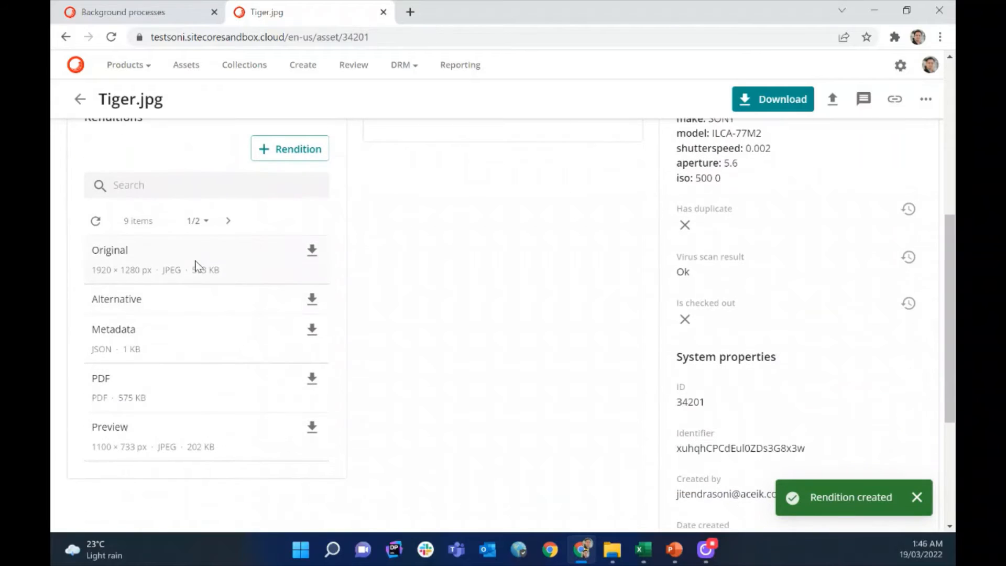
scroll(195, 265, "up", 2)
left_click(229, 292)
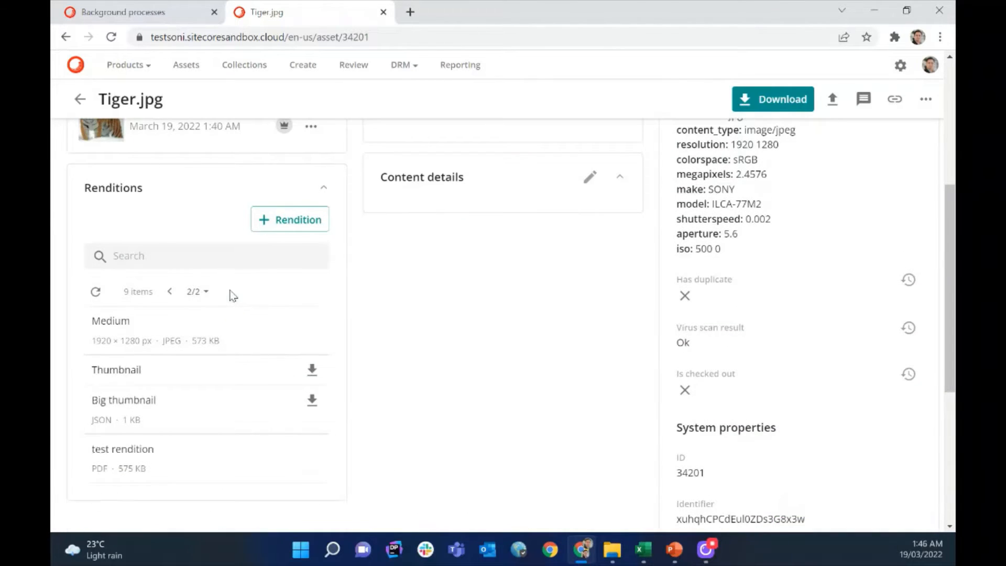
scroll(263, 387, "down", 3)
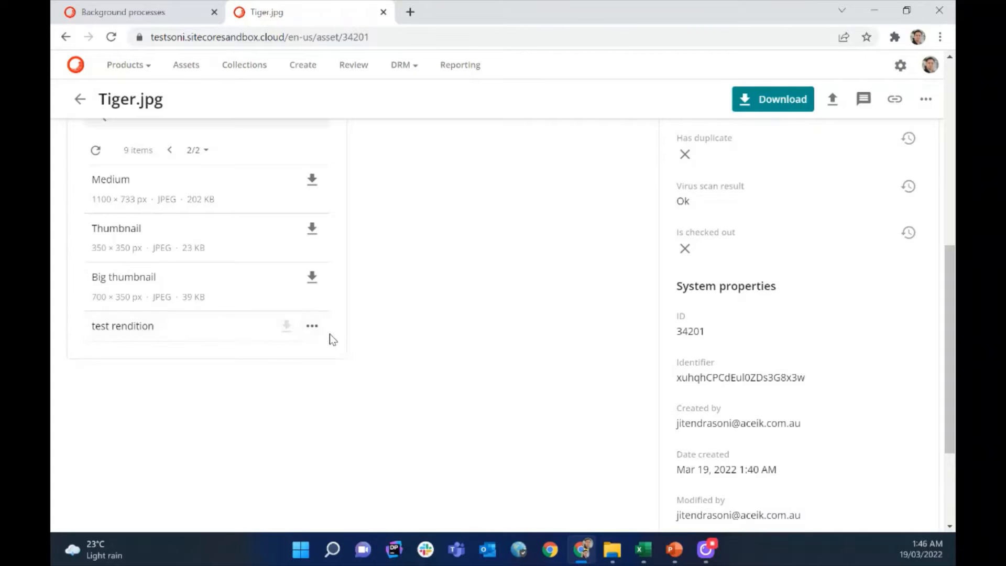
scroll(450, 314, "up", 5)
Step: Examine the Tiger.jpg overview, master file properties such as width and height, and system properties
scroll(442, 357, "up", 1)
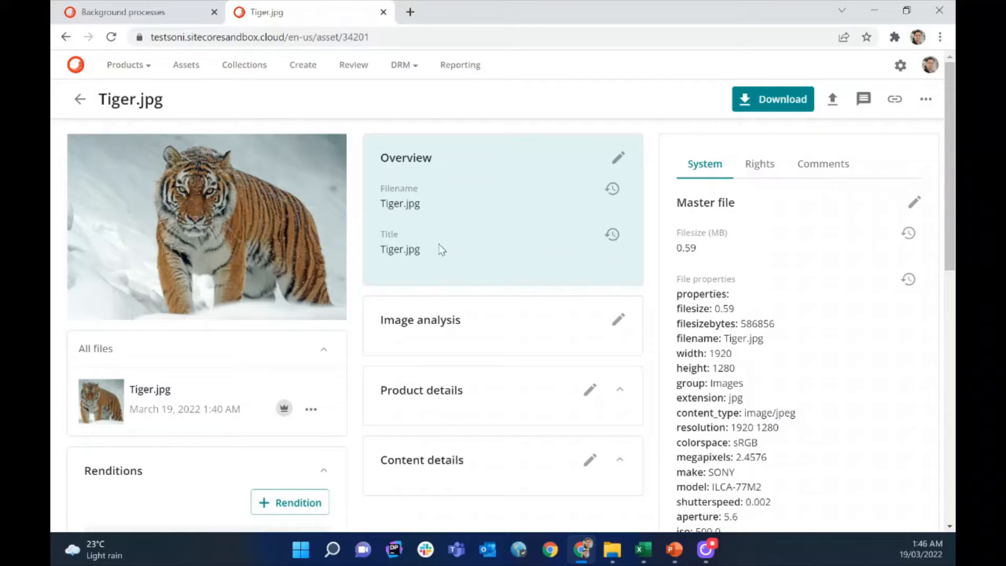
scroll(731, 219, "down", 1)
scroll(739, 220, "up", 1)
scroll(739, 220, "down", 1)
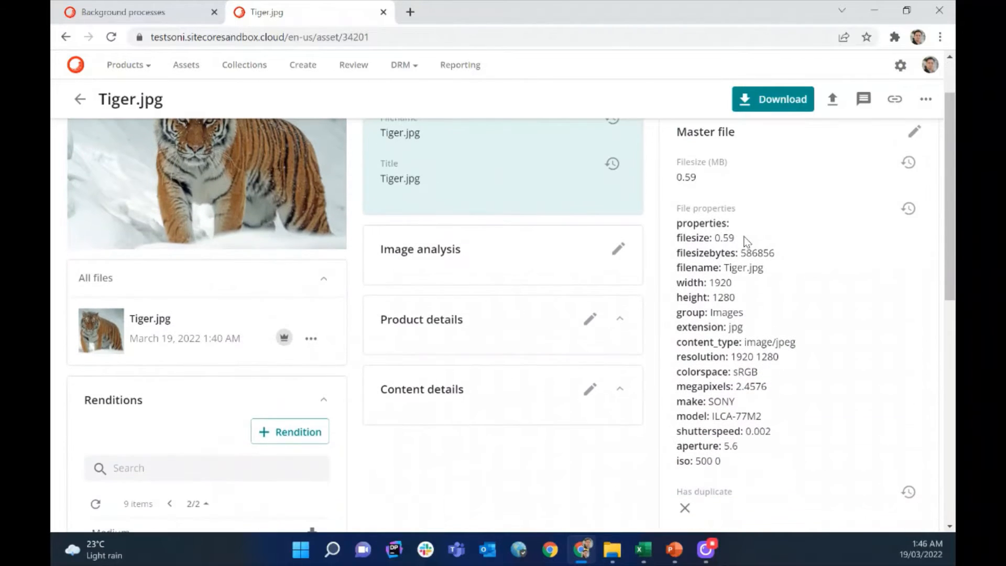
scroll(739, 169, "up", 1)
scroll(737, 255, "down", 1)
left_click_drag(684, 283, 748, 301)
scroll(765, 336, "down", 7)
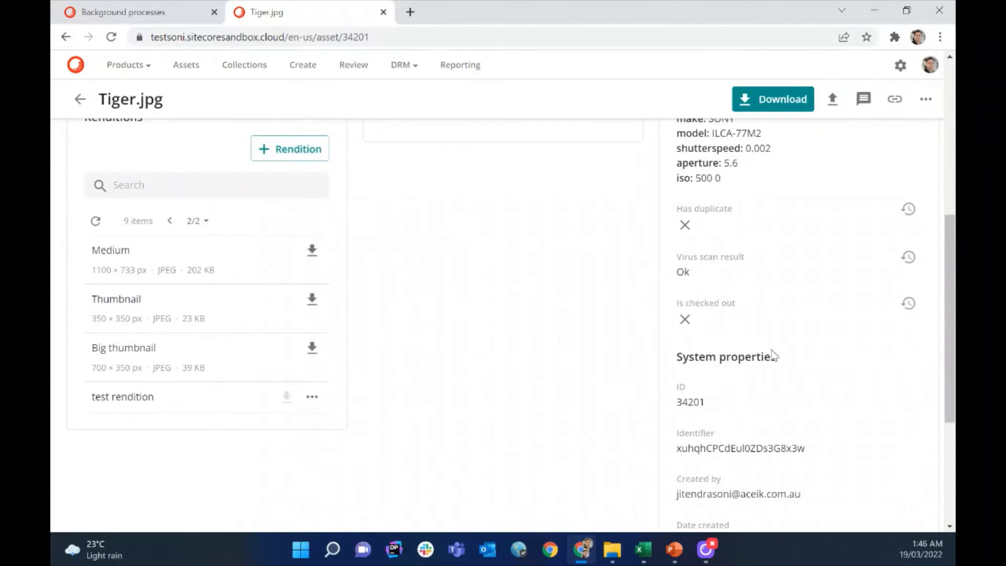
Step: View the rights information and the comments of the Tiger.jpg asset
scroll(773, 348, "up", 8)
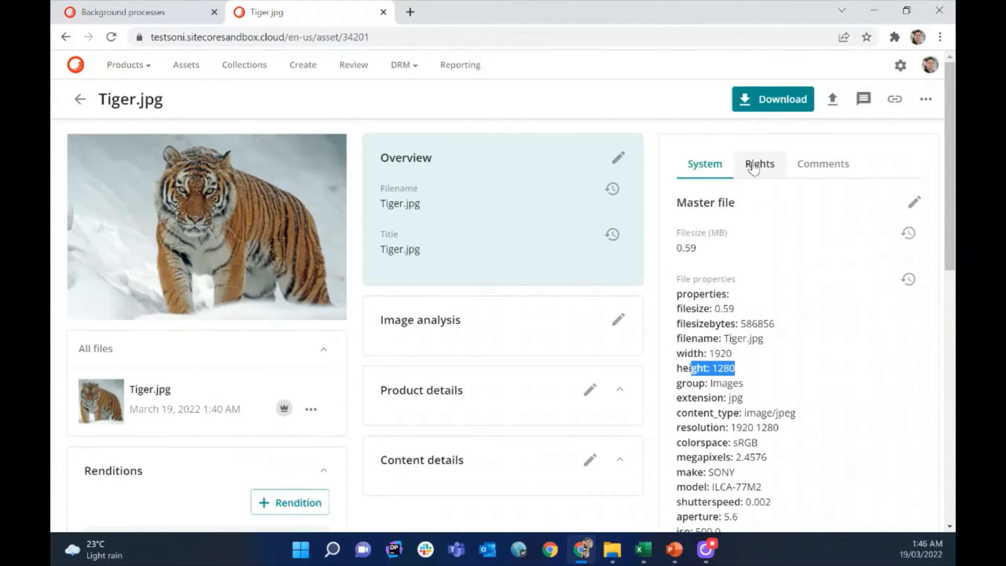
left_click(757, 165)
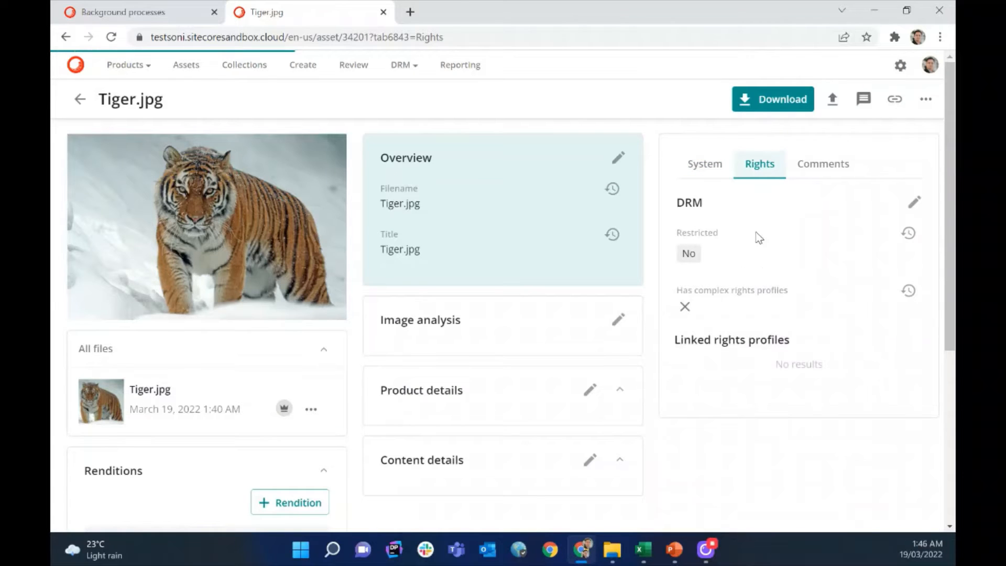
left_click(823, 164)
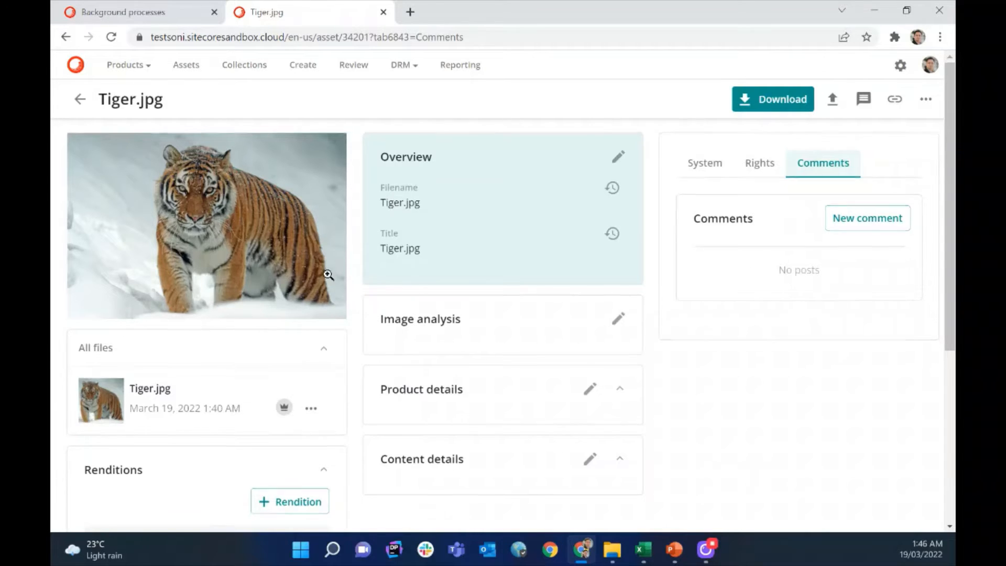
Step: Refresh the renditions list and download the PNG file of "test rendition"
scroll(329, 277, "down", 5)
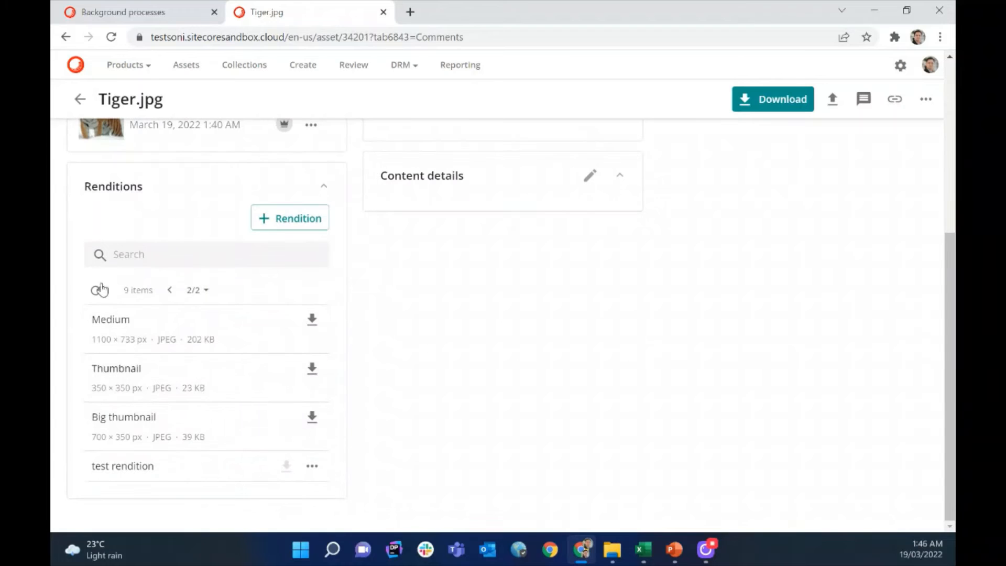
left_click(95, 289)
scroll(320, 466, "down", 1)
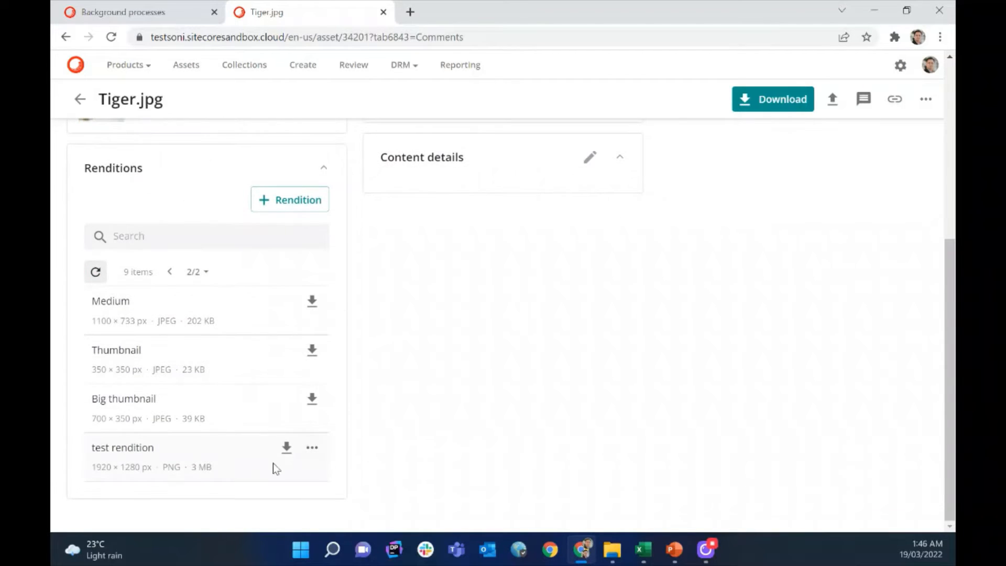
left_click(293, 451)
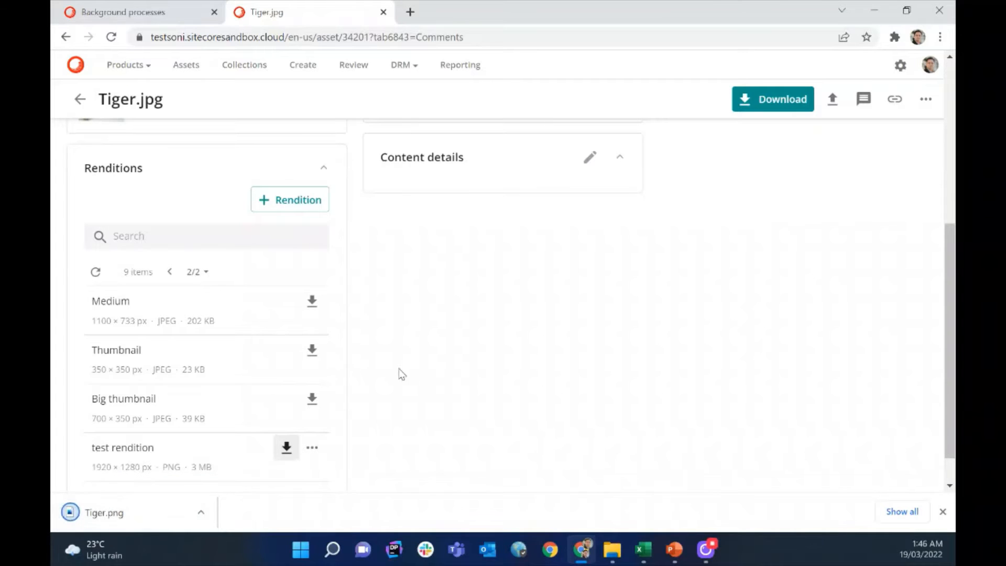
Step: Leave the Tiger.jpg details and return to the assets awaiting review
scroll(412, 351, "up", 4)
scroll(412, 352, "up", 2)
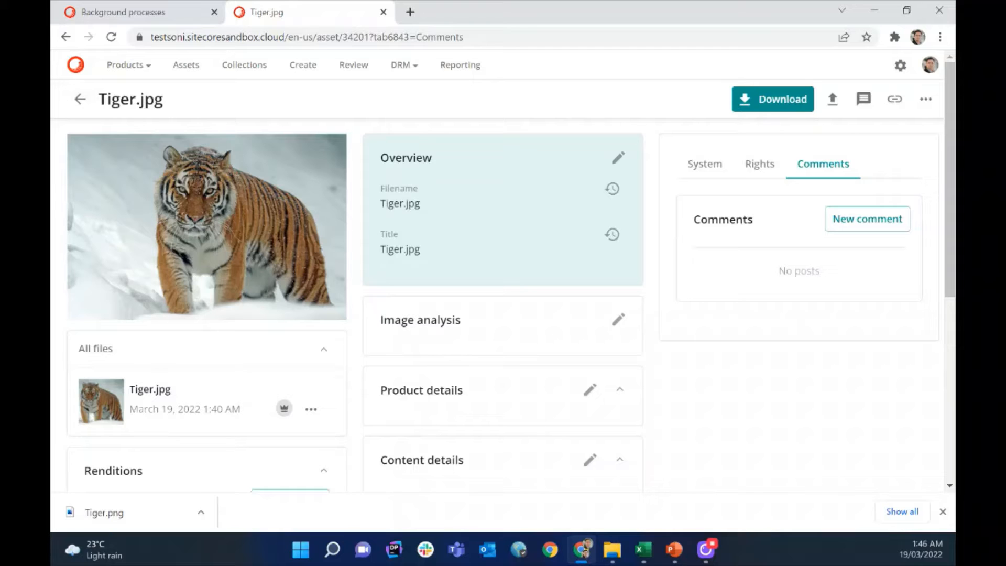
left_click(80, 99)
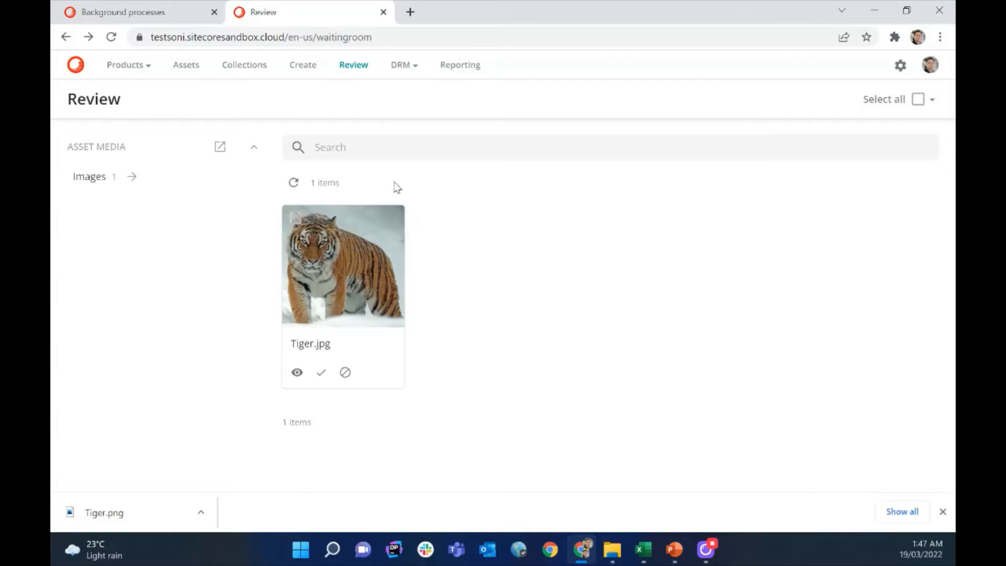
Step: Select the dog.jpg asset in the asset library and choose to export it to Excel
left_click(186, 69)
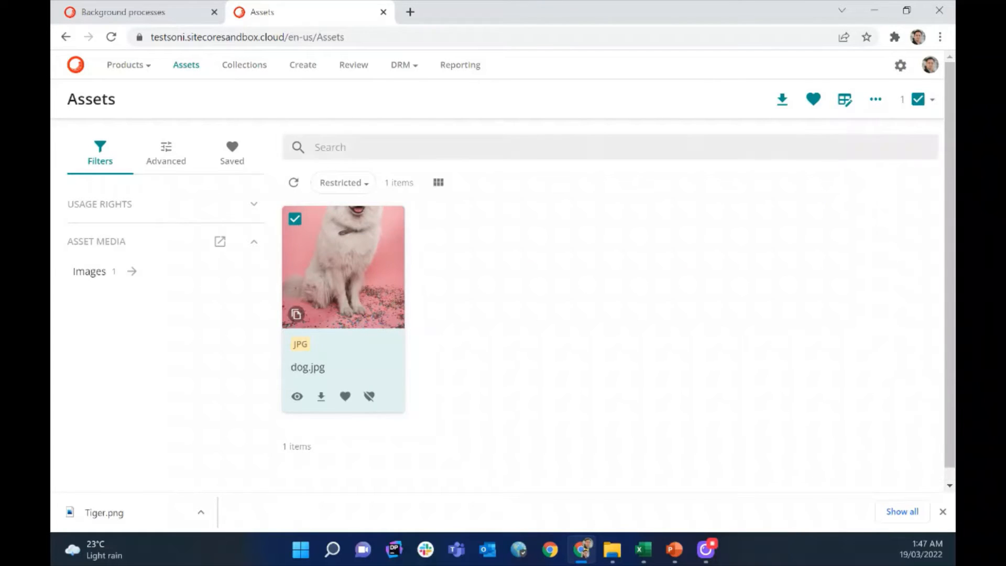
left_click(879, 102)
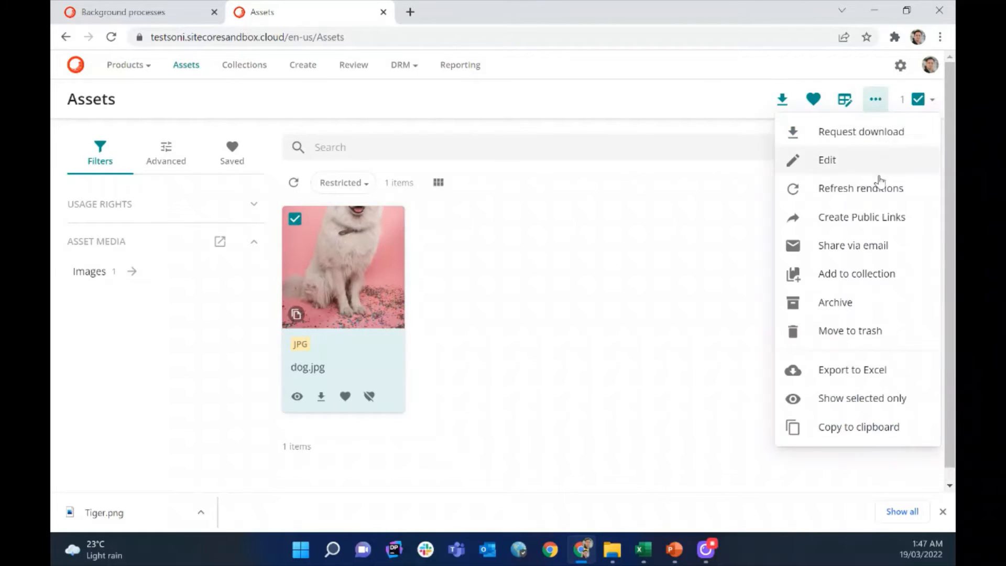
left_click(853, 372)
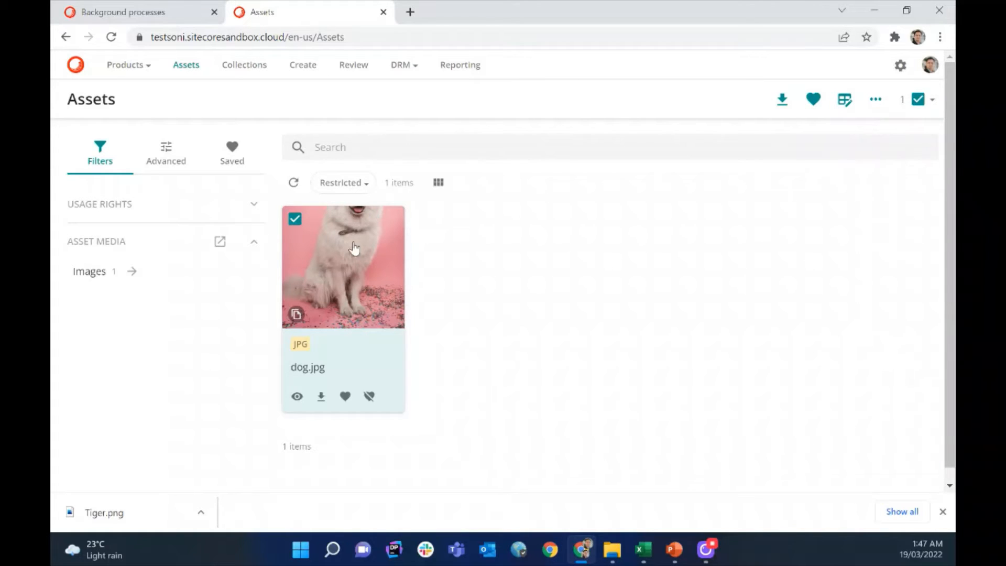
Step: Open the Pages configuration from the portal's administration area
left_click(900, 66)
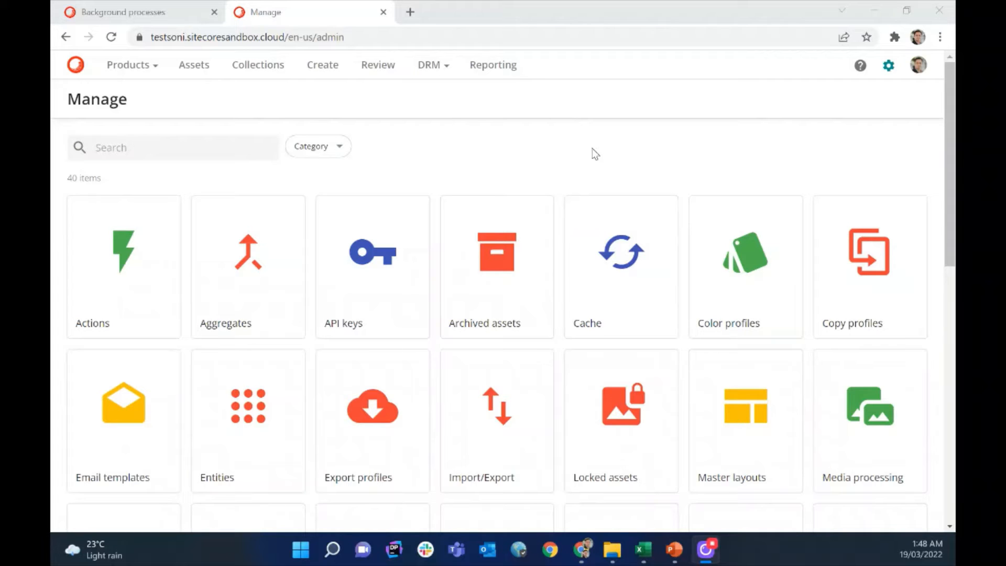
scroll(715, 330, "down", 3)
left_click(652, 427)
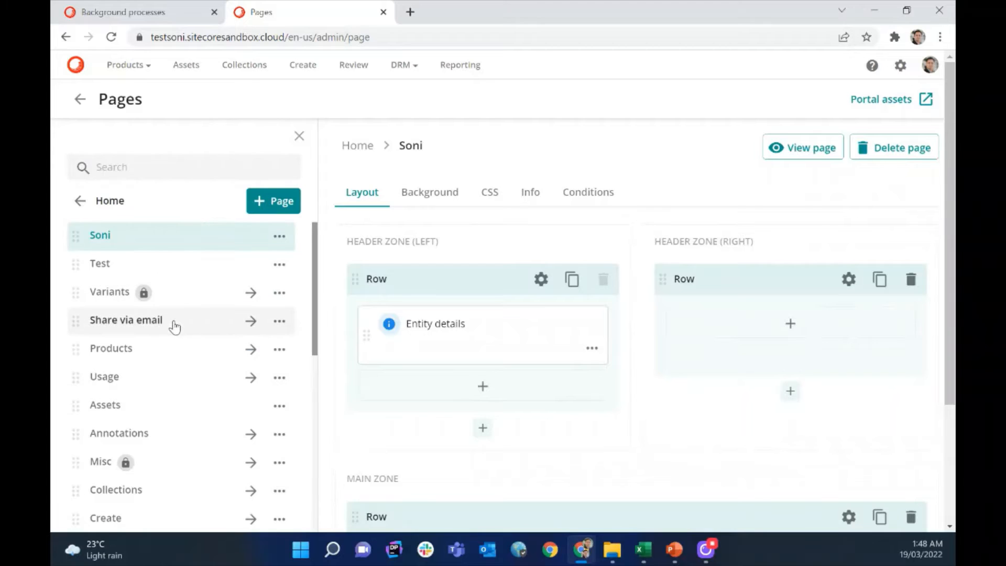
Step: Open the layout of the Assets page and add a new row to its right header zone
left_click(115, 417)
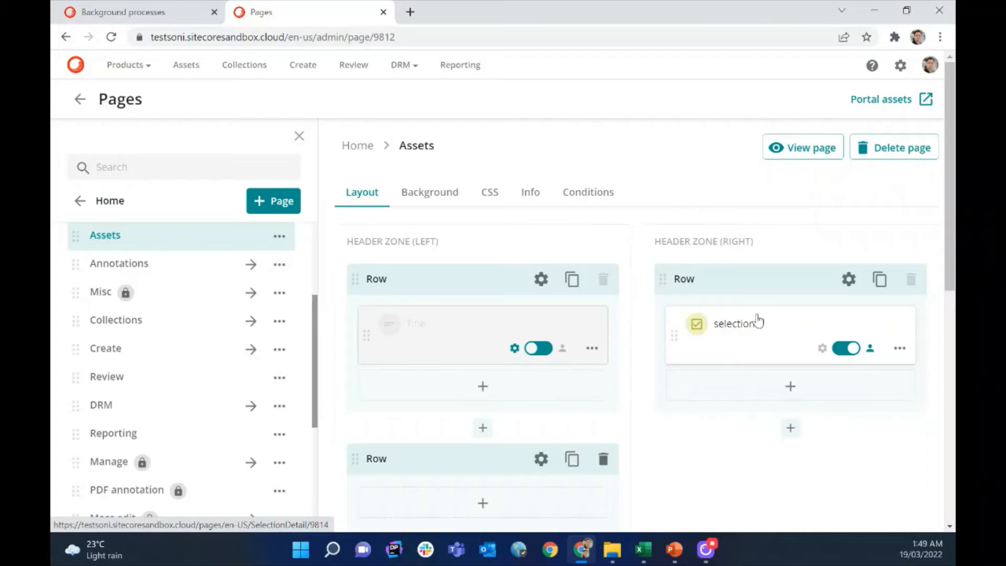
scroll(762, 314, "down", 1)
scroll(781, 359, "down", 3)
scroll(781, 376, "up", 3)
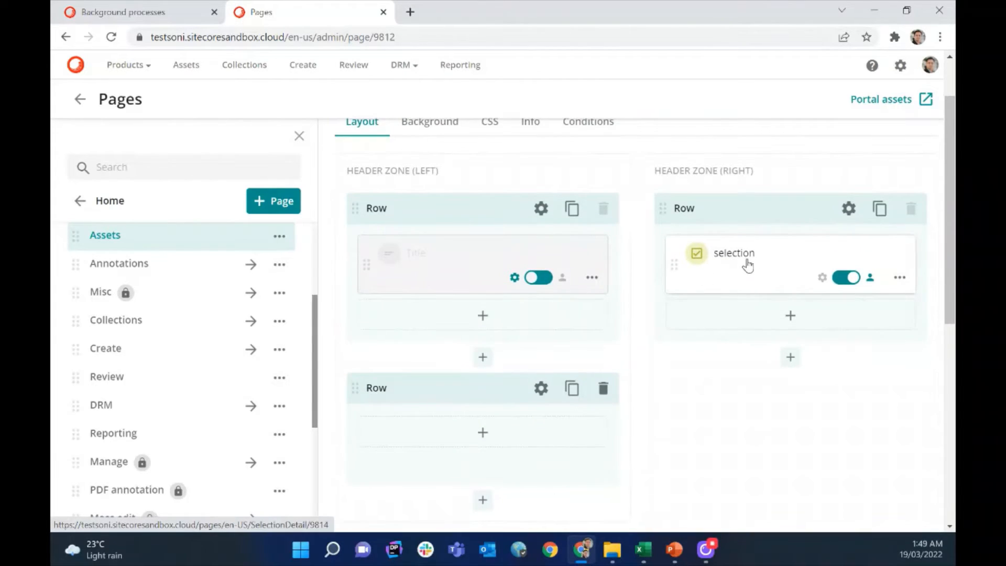
left_click(791, 361)
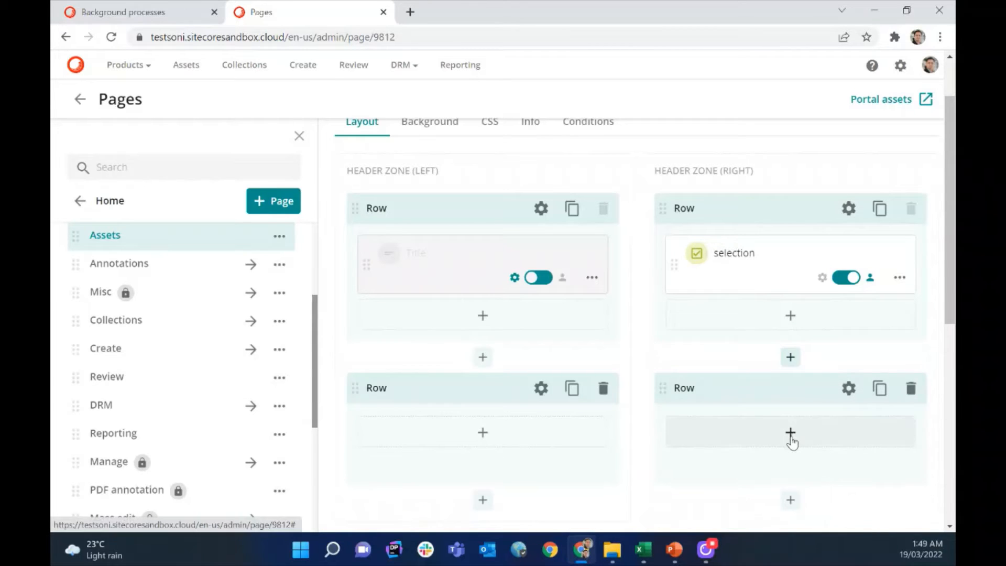
left_click(791, 432)
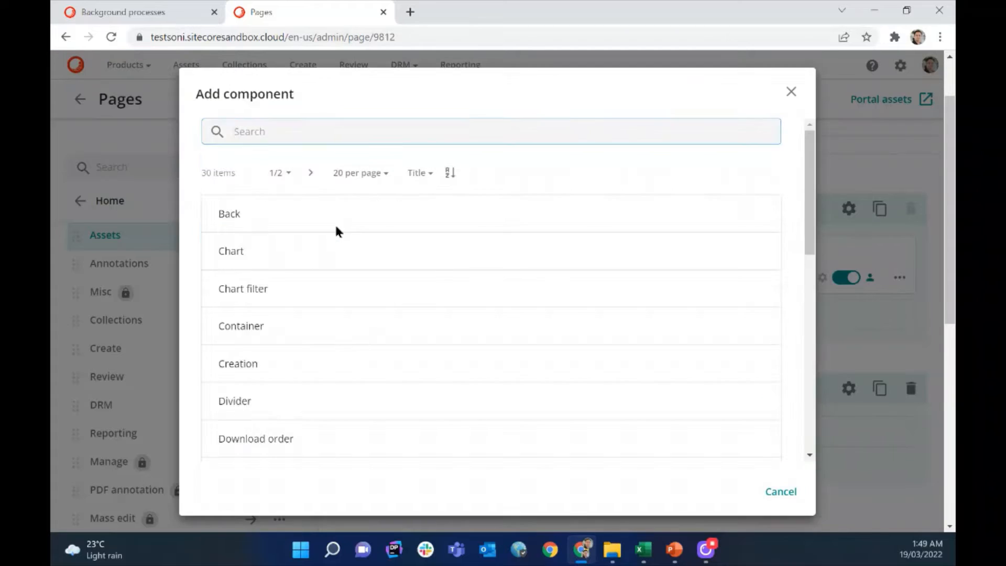
left_click(336, 227)
left_click(583, 365)
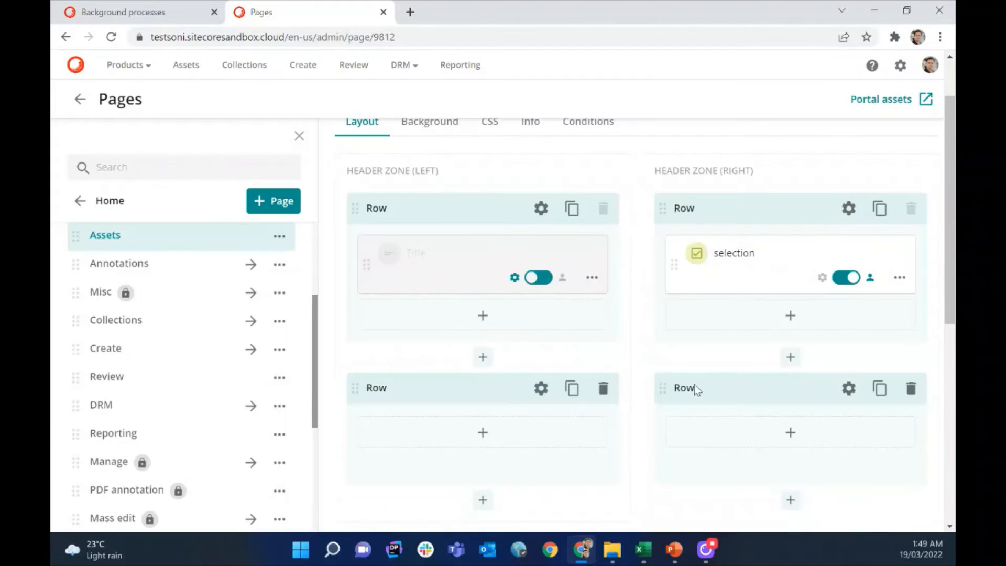
left_click(791, 432)
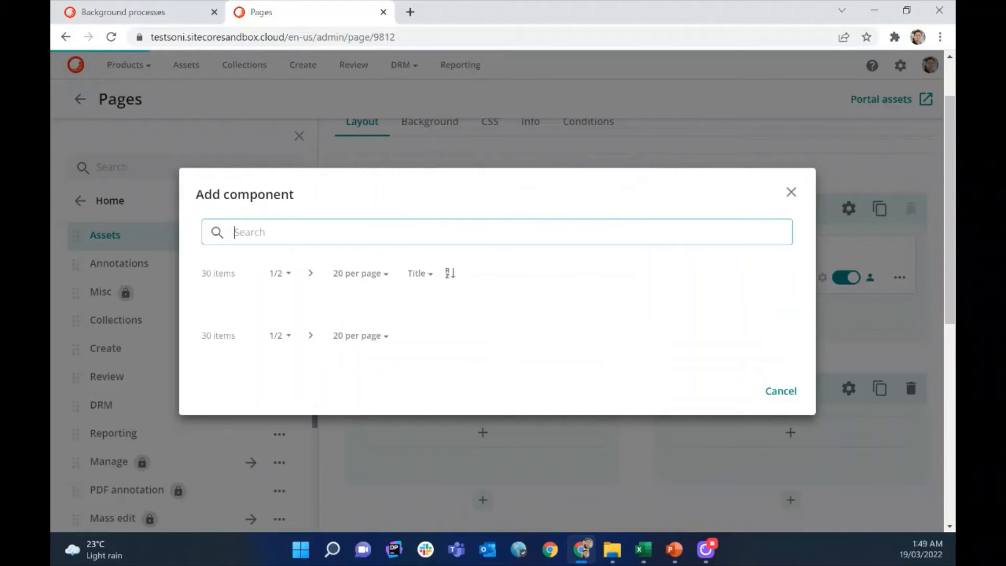
left_click(266, 232)
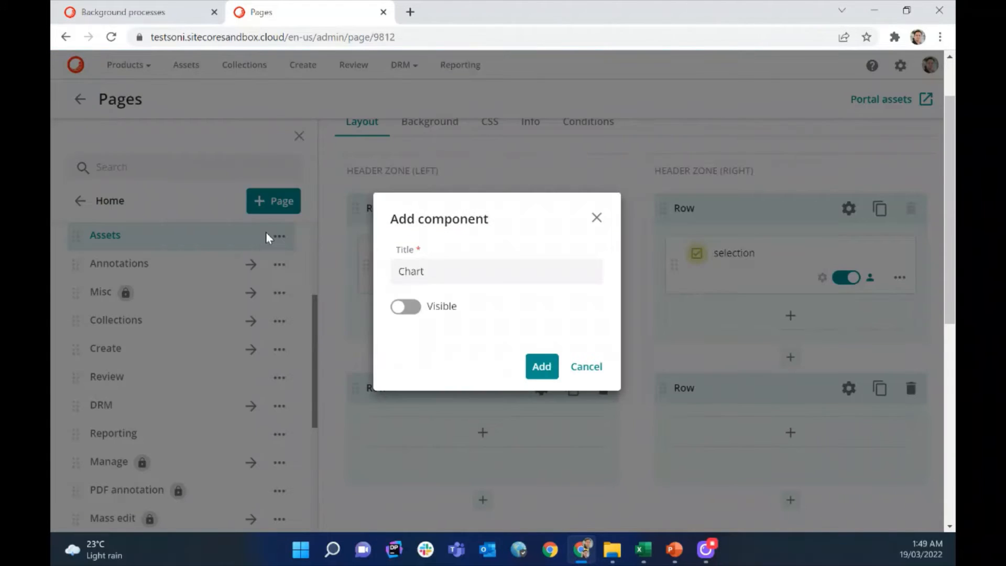
left_click(589, 368)
Step: Search the available components for "sele", start adding the Selection component to the new row, and dismiss the form
left_click(791, 440)
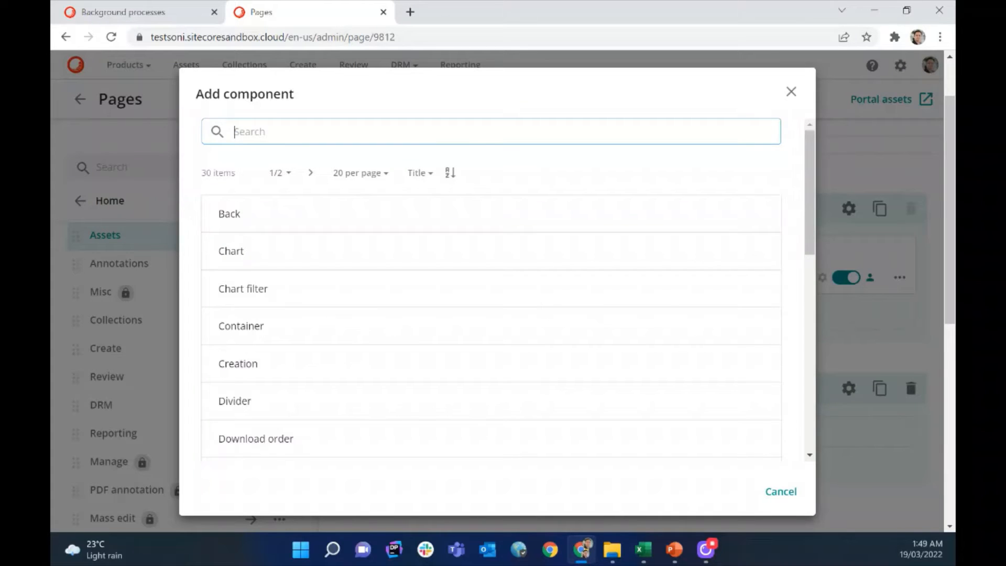
type("sele")
key("Return")
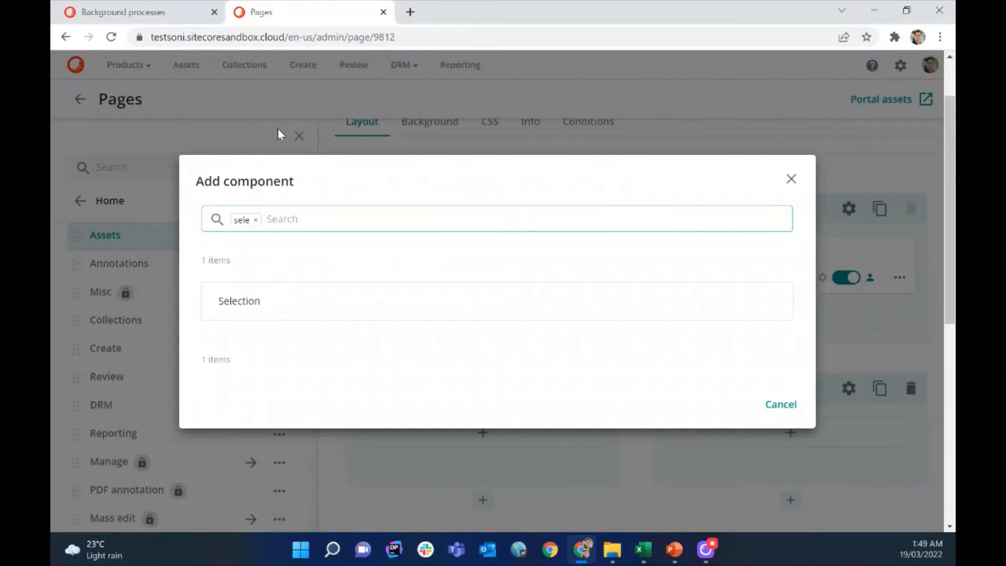
left_click(256, 306)
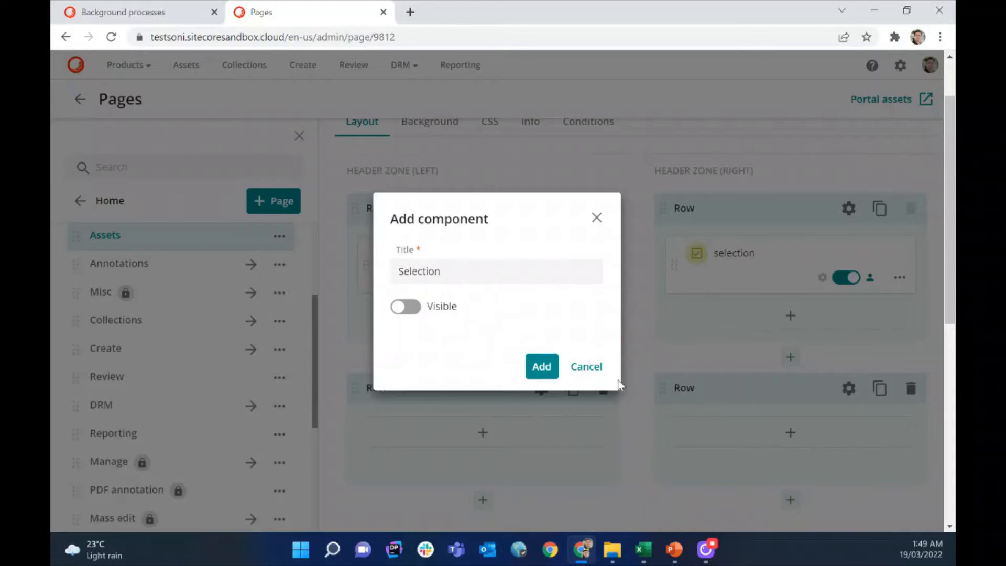
left_click(597, 218)
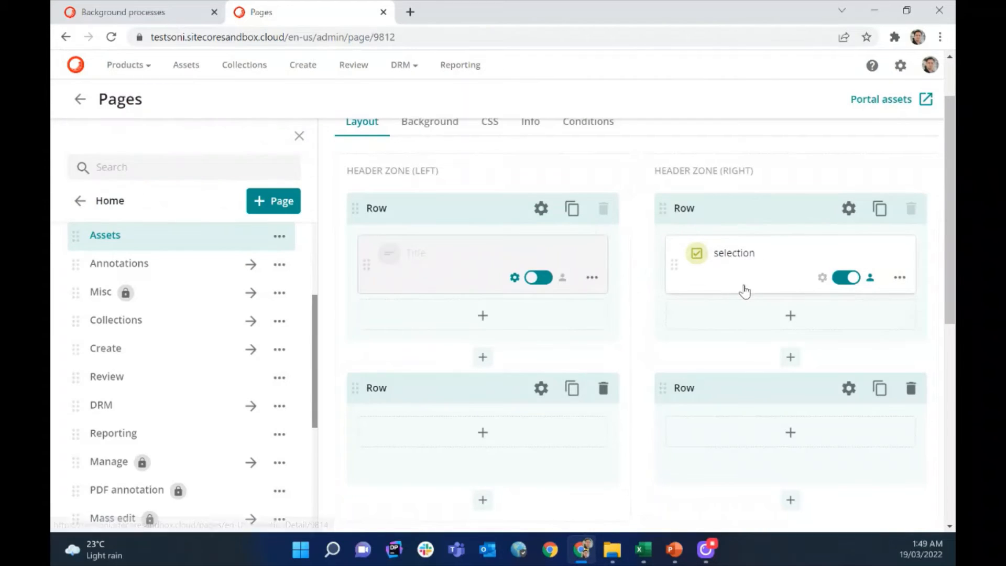
Step: Return to the Assets library and export the selected dog.jpg asset to Excel as export.xlsx in English (United States)
scroll(640, 269, "up", 2)
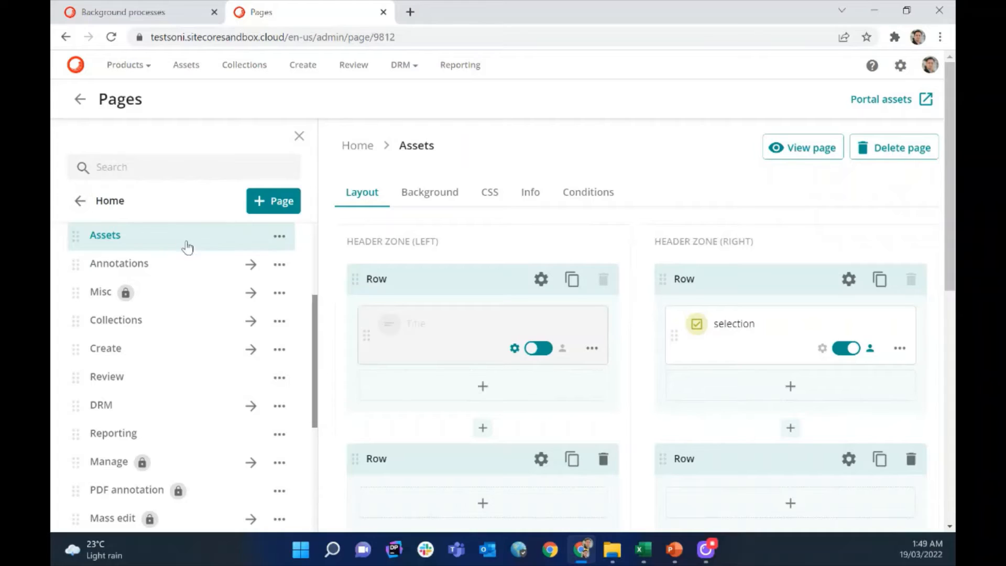
left_click(188, 67)
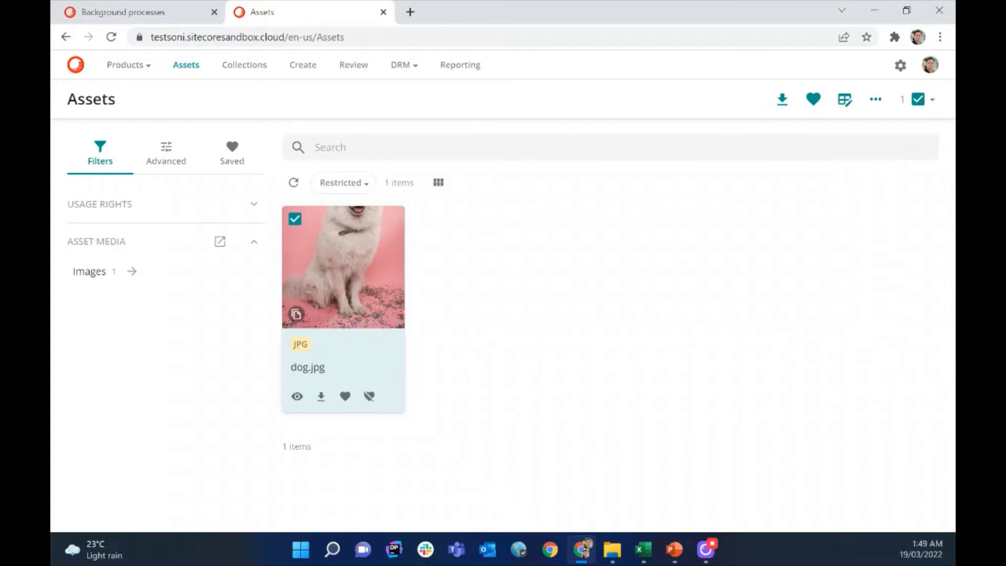
left_click(875, 103)
left_click(874, 371)
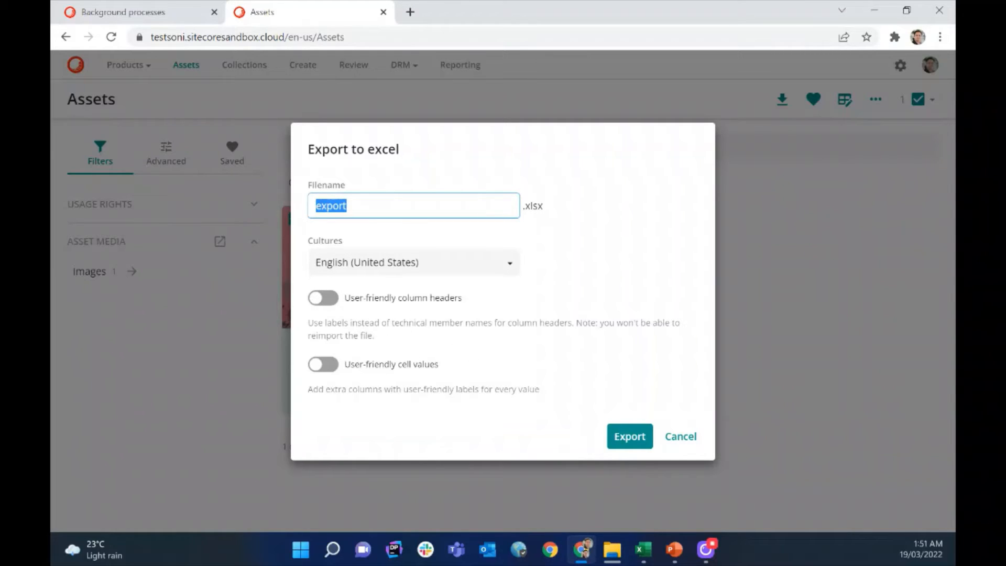
left_click_drag(369, 297, 502, 300)
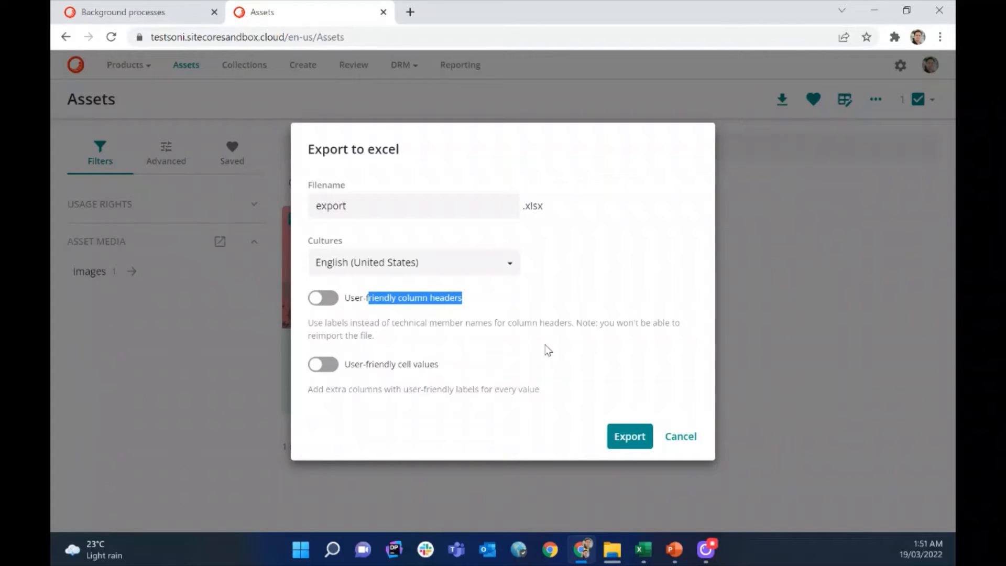
left_click(634, 422)
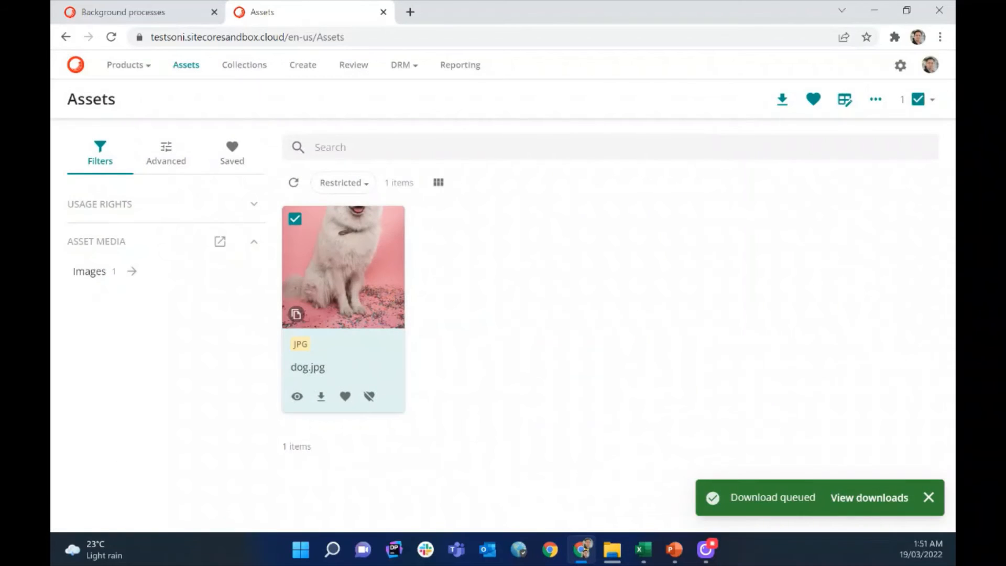
Step: Check the portal's background processes list and switch to the local Downloads folder
left_click(932, 70)
left_click(878, 288)
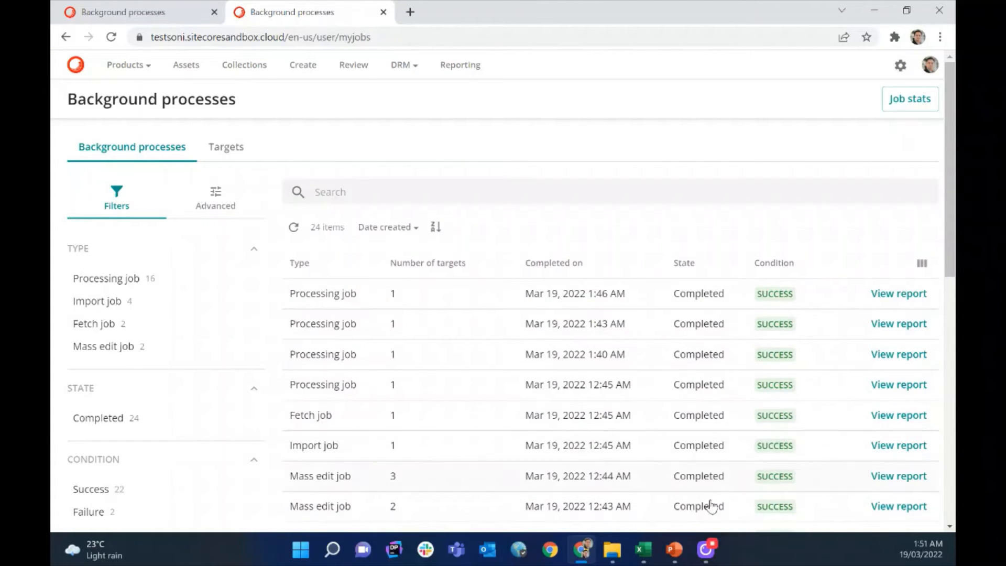
left_click(613, 557)
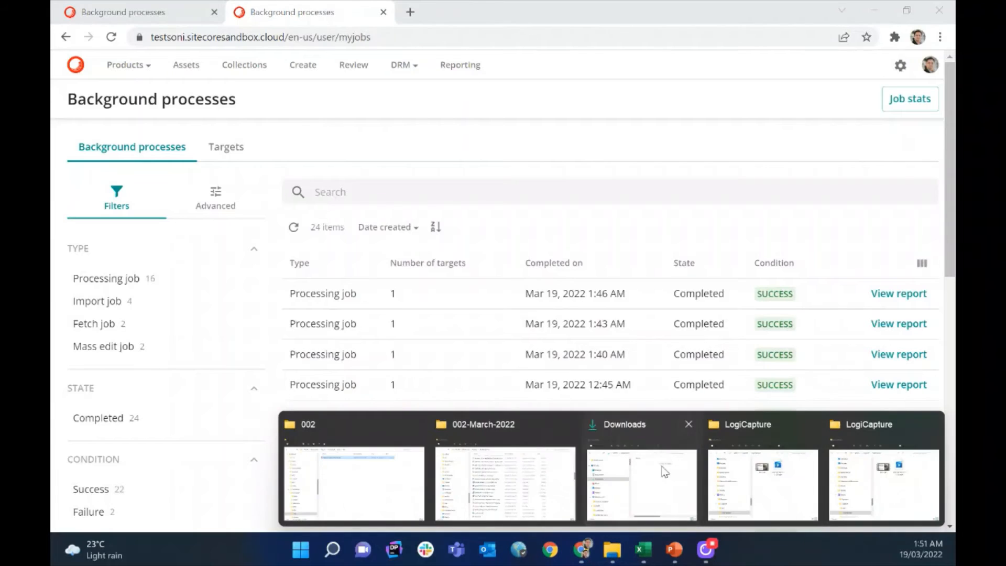
left_click(659, 465)
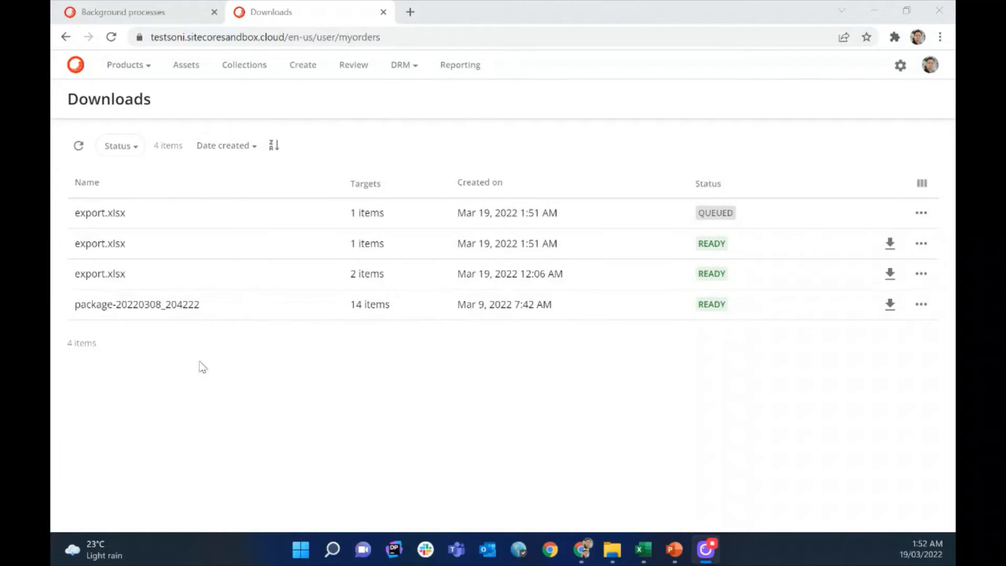
Step: Download the ready one-item export.xlsx from the portal's Downloads list and show the file in its folder
left_click_drag(79, 243, 281, 251)
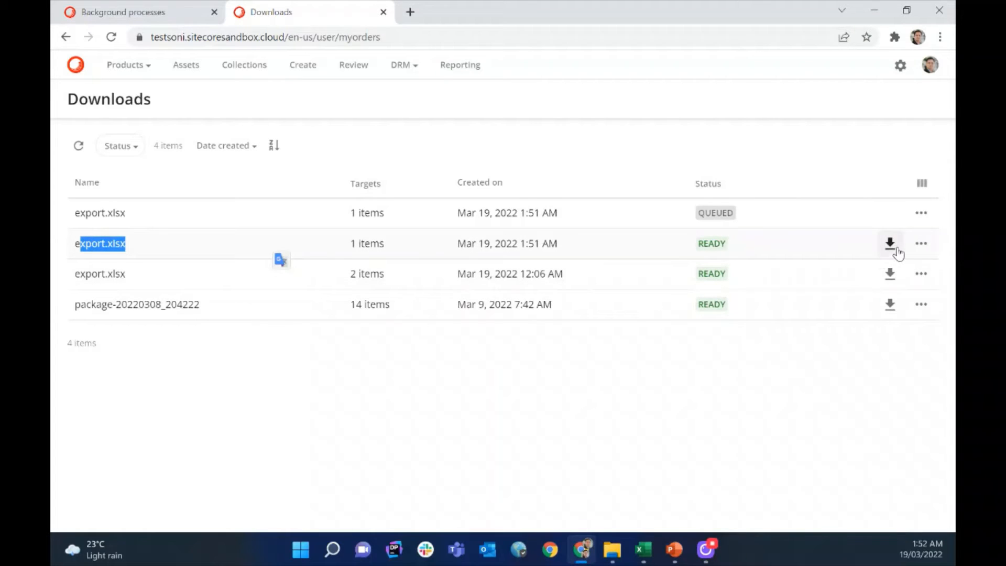
left_click(889, 246)
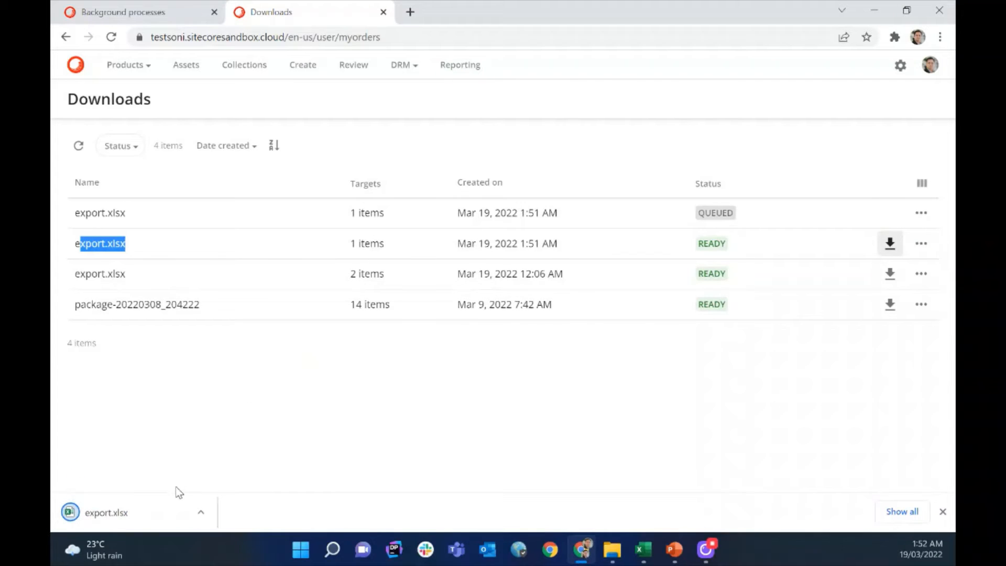
left_click(202, 513)
left_click(242, 461)
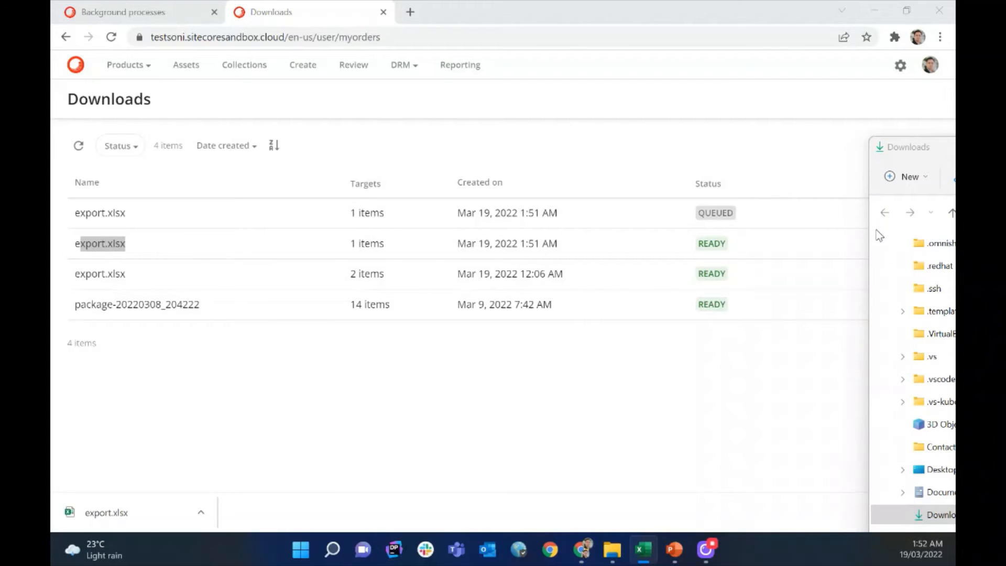
Step: Bring the export.xlsx workbook into full view in Excel and enable editing
left_click(838, 175)
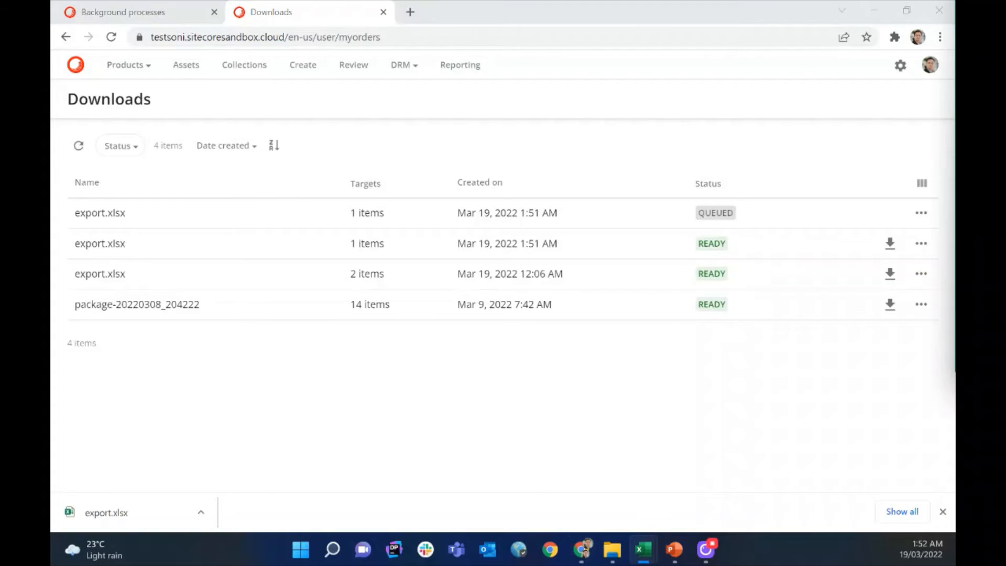
left_click_drag(955, 16, 420, 135)
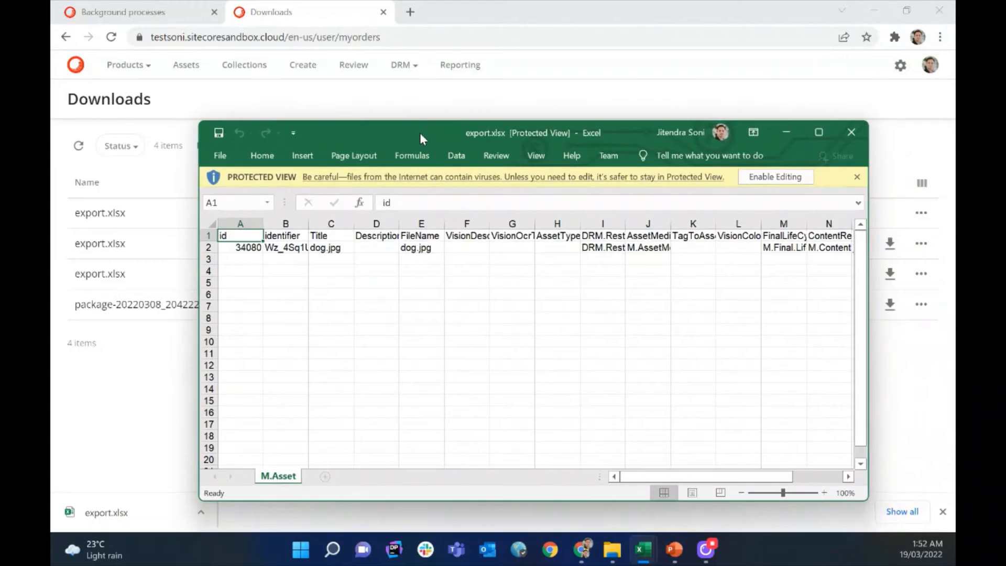
double_click(419, 135)
left_click(626, 55)
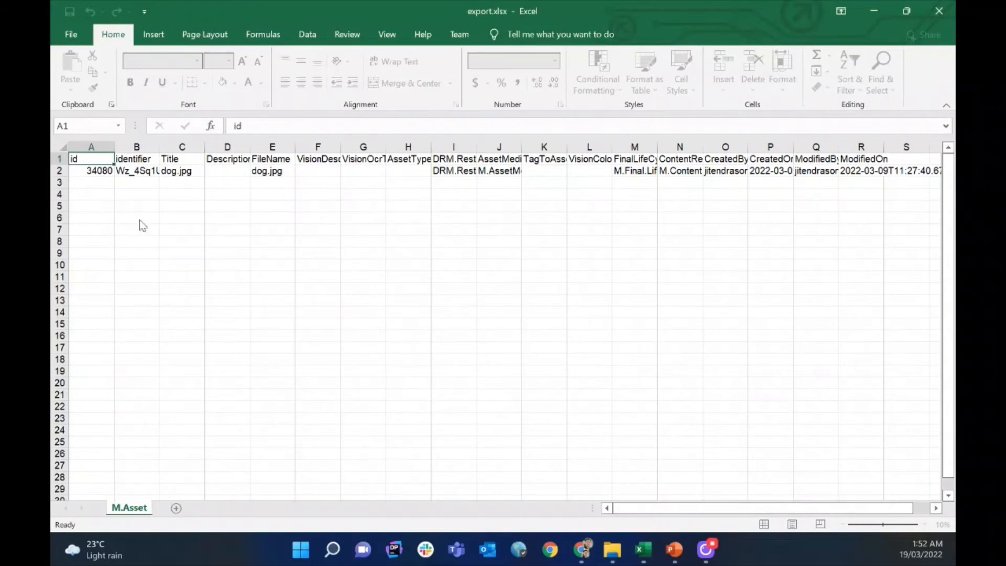
Step: Widen the identifier column to fit its value and examine the exported metadata fields of dog.jpg
left_click(136, 206)
left_click(100, 170)
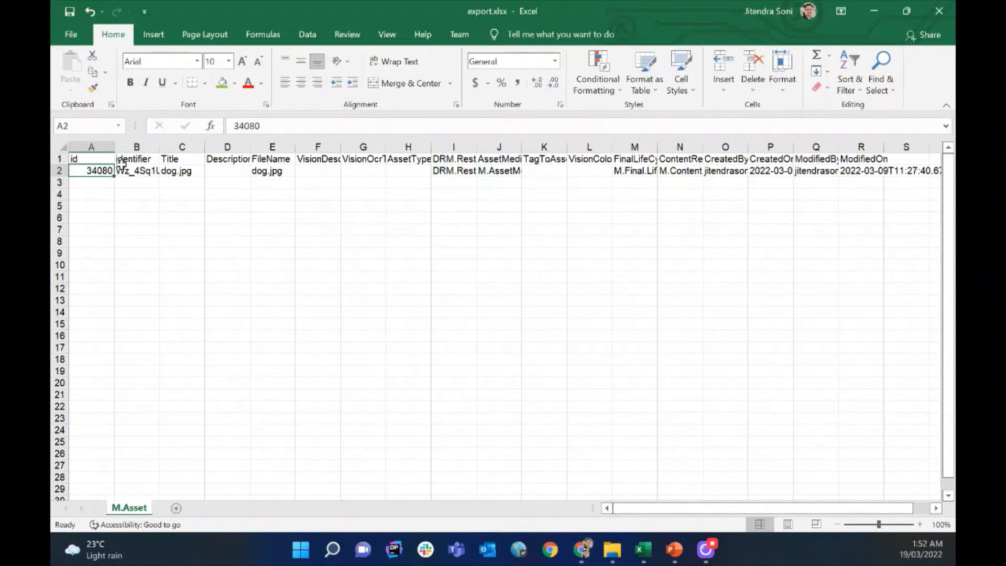
left_click_drag(160, 151, 249, 151)
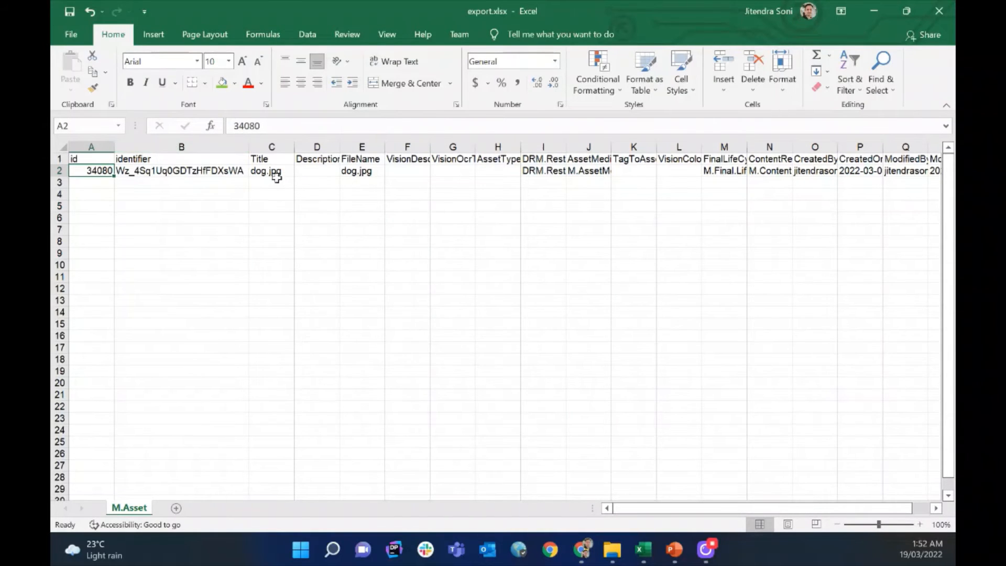
left_click_drag(391, 173, 880, 183)
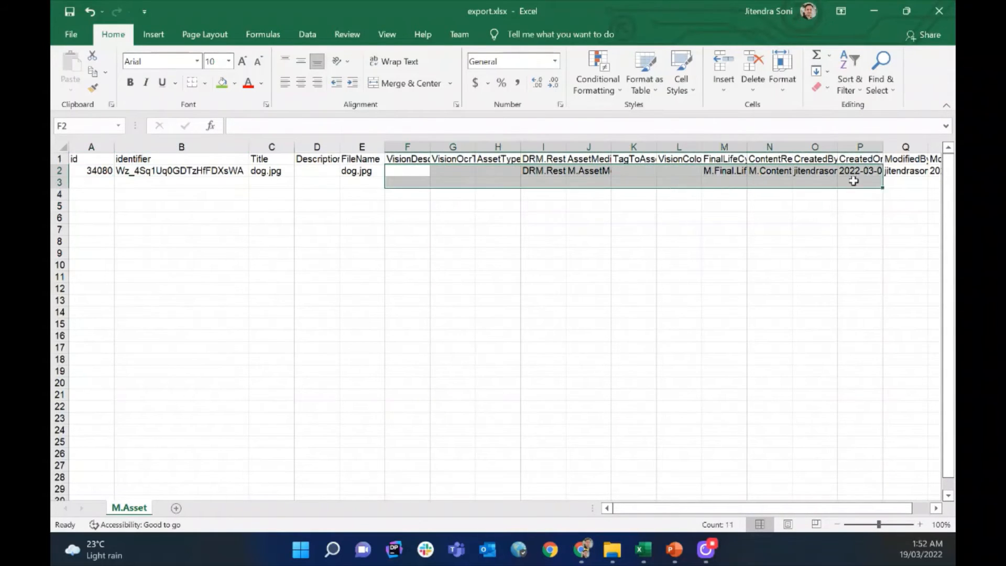
left_click_drag(818, 506, 779, 508)
left_click(215, 278)
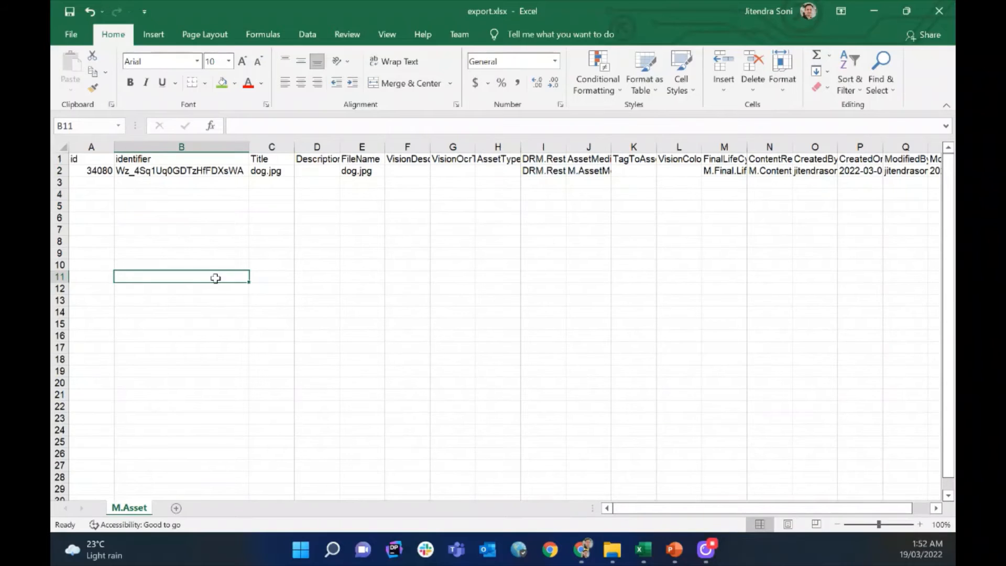
Step: Delete the id and identifier columns from the M.Asset sheet
left_click(95, 145)
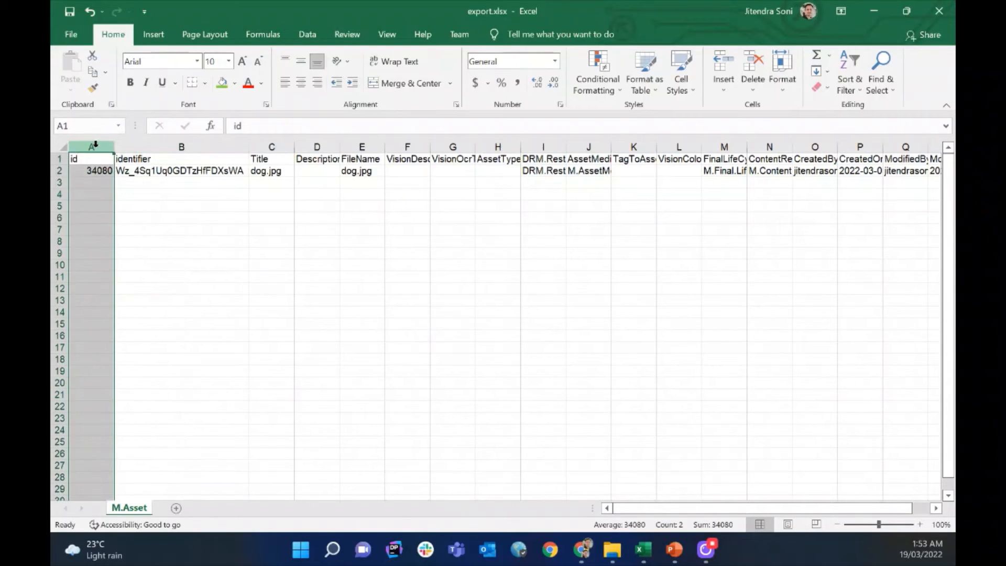
left_click(176, 146, "ctrl")
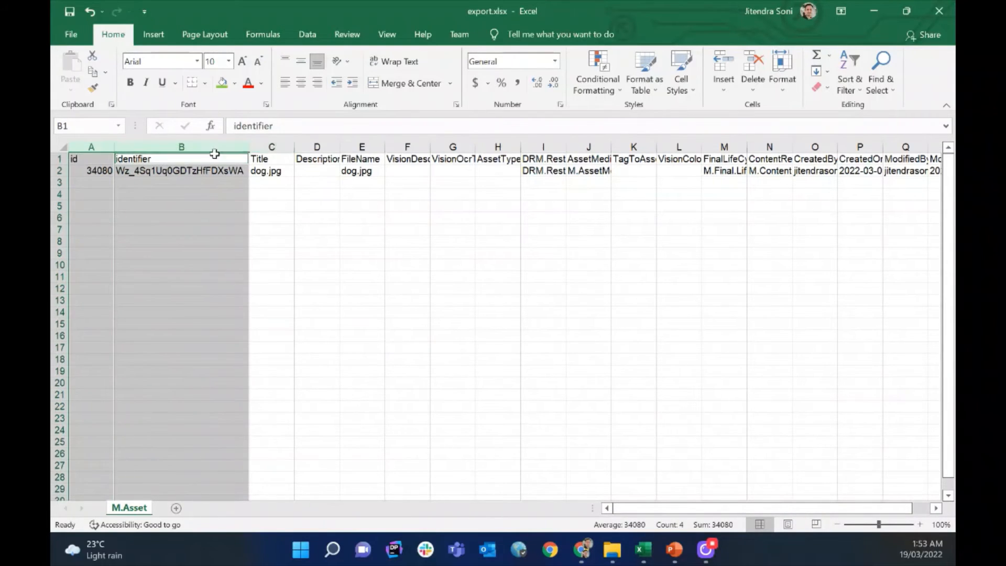
right_click(200, 153)
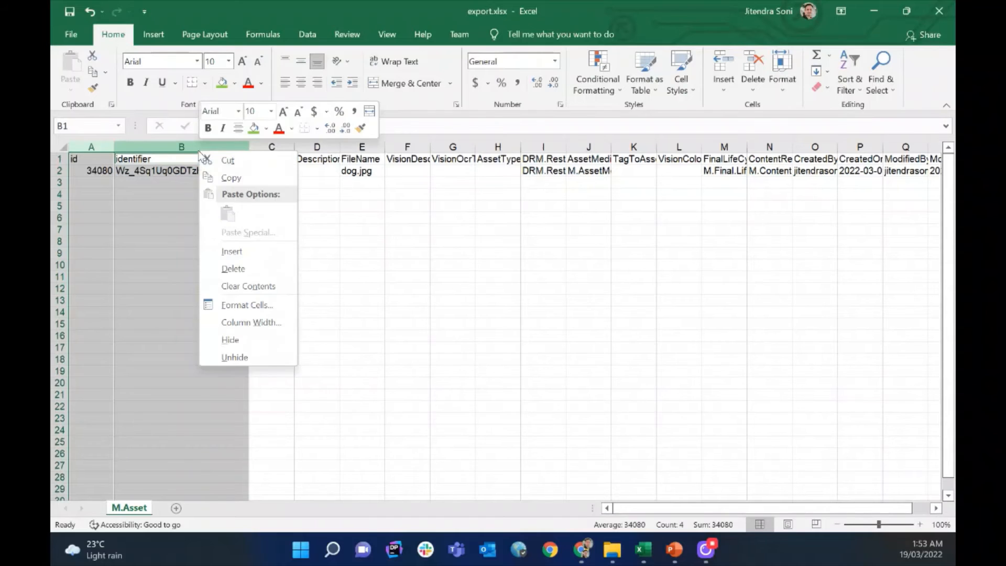
left_click(238, 267)
left_click(127, 182)
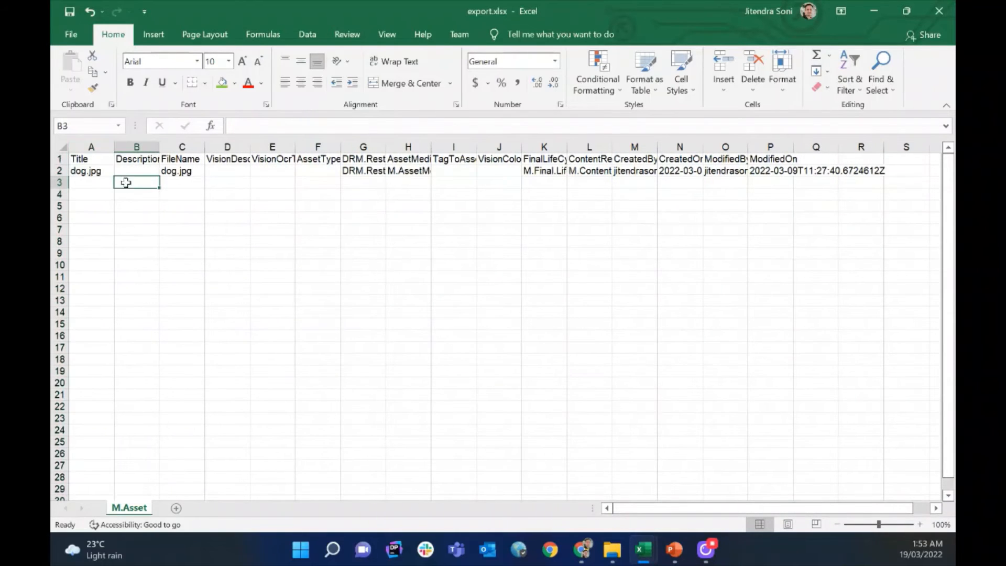
Step: Review the Title, Description, FileName and neighbouring metadata columns in the dog.jpg row
left_click(90, 171)
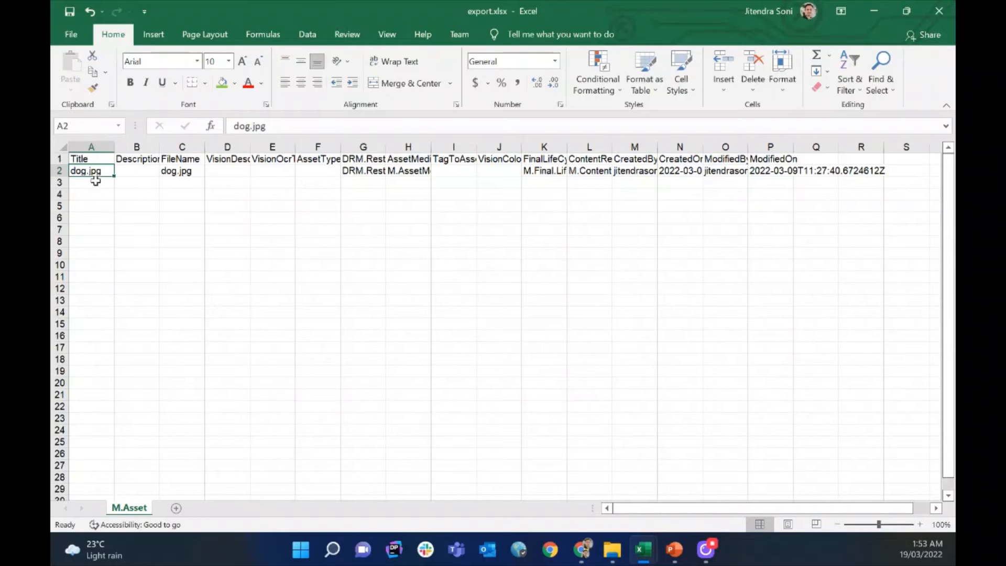
left_click_drag(137, 171, 328, 171)
left_click(465, 206)
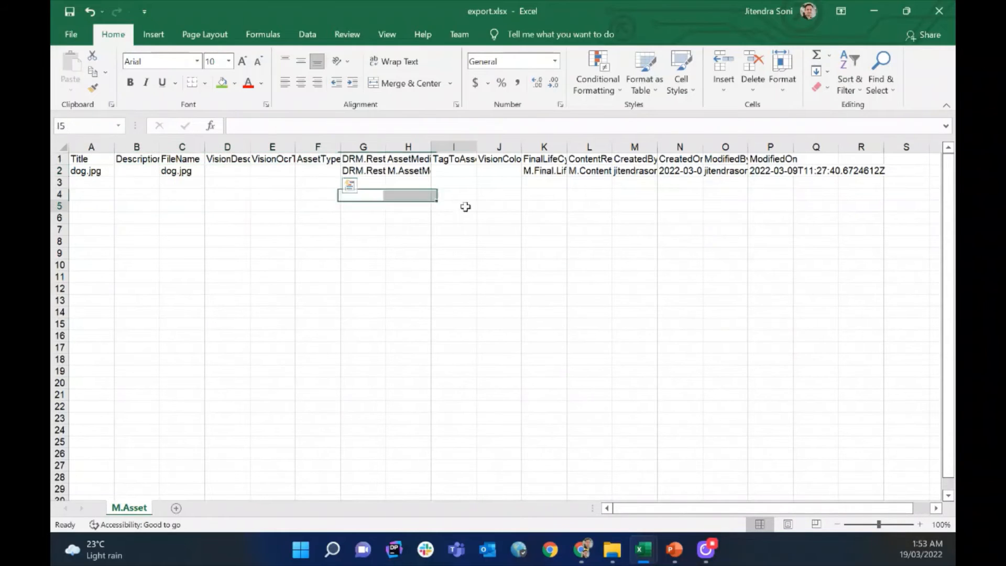
Step: Delete the CreatedBy, CreatedOn, ModifiedBy and ModifiedOn columns from the M.Asset sheet
left_click(635, 146)
left_click_drag(635, 144, 767, 148)
right_click(768, 148)
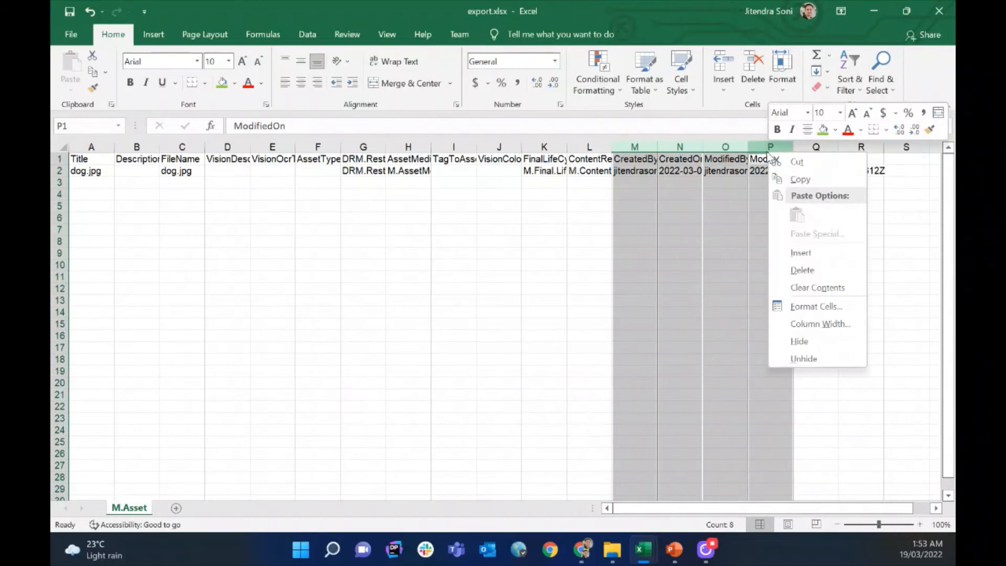
left_click(806, 269)
left_click(691, 242)
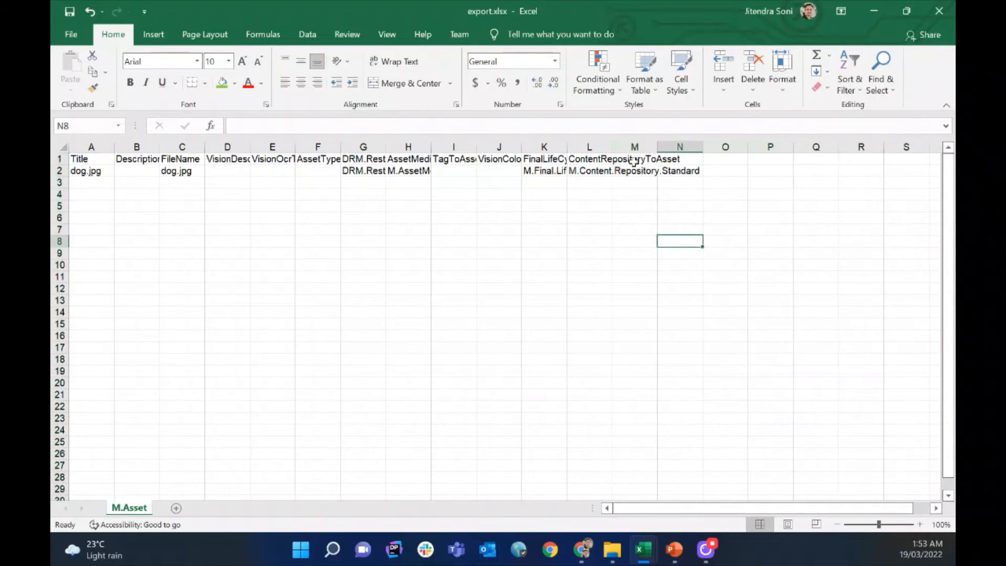
Step: Widen the FinalLifeCycleStatusToAsset and ContentRepositoryToAsset columns to fit their values and check the lifecycle status cell
left_click_drag(658, 145, 816, 145)
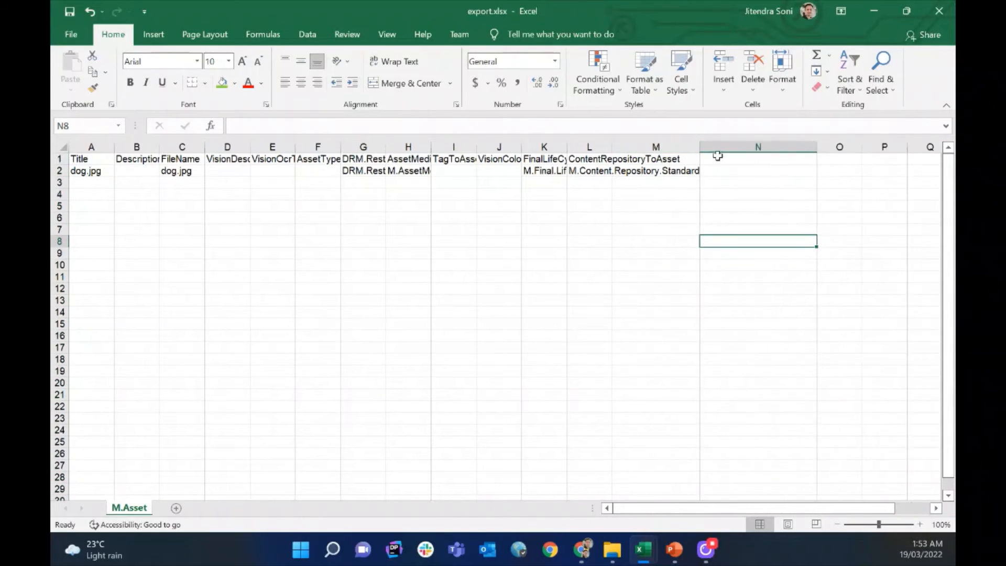
left_click_drag(700, 147, 787, 146)
left_click_drag(612, 147, 734, 147)
left_click_drag(568, 149, 663, 149)
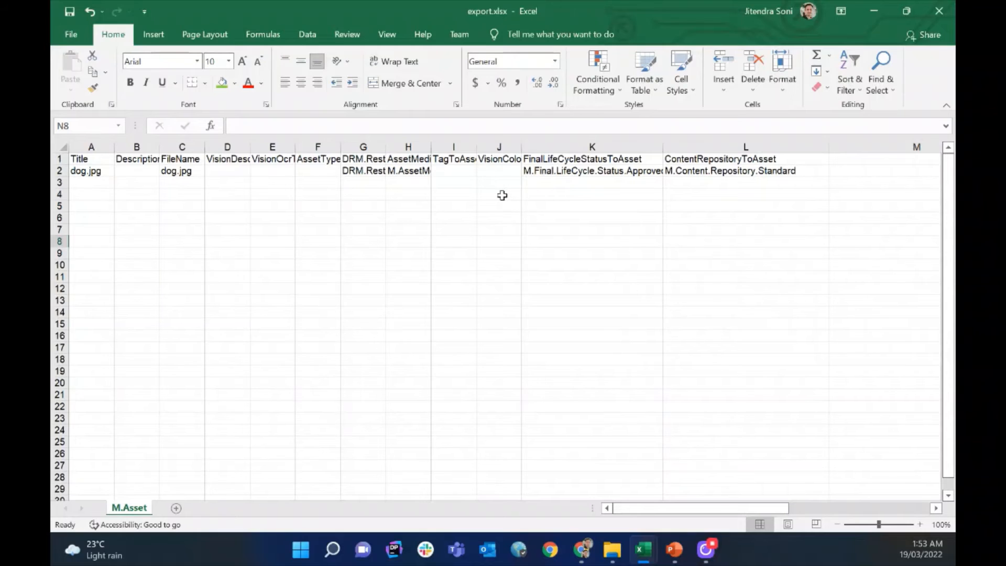
left_click_drag(663, 146, 731, 147)
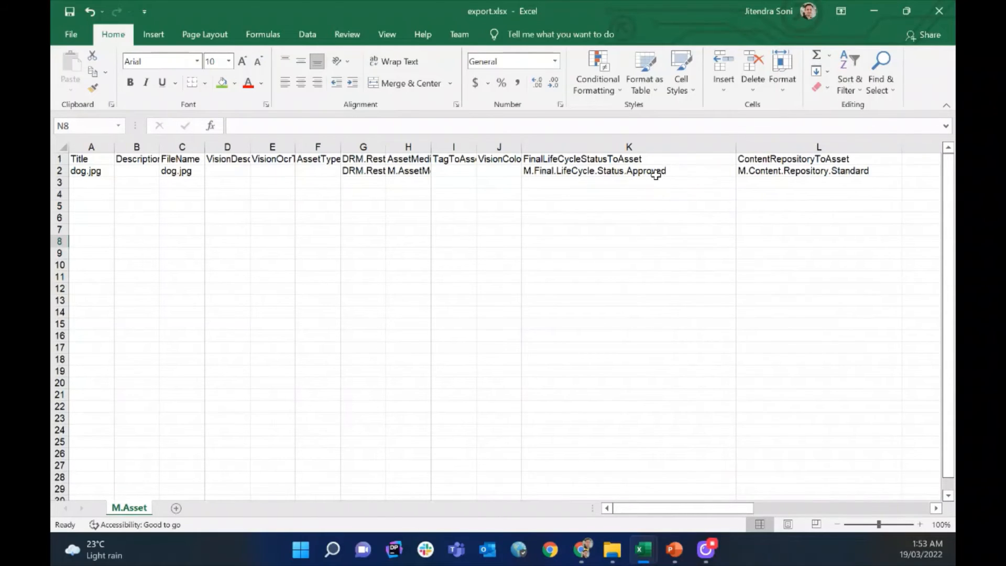
left_click(632, 170)
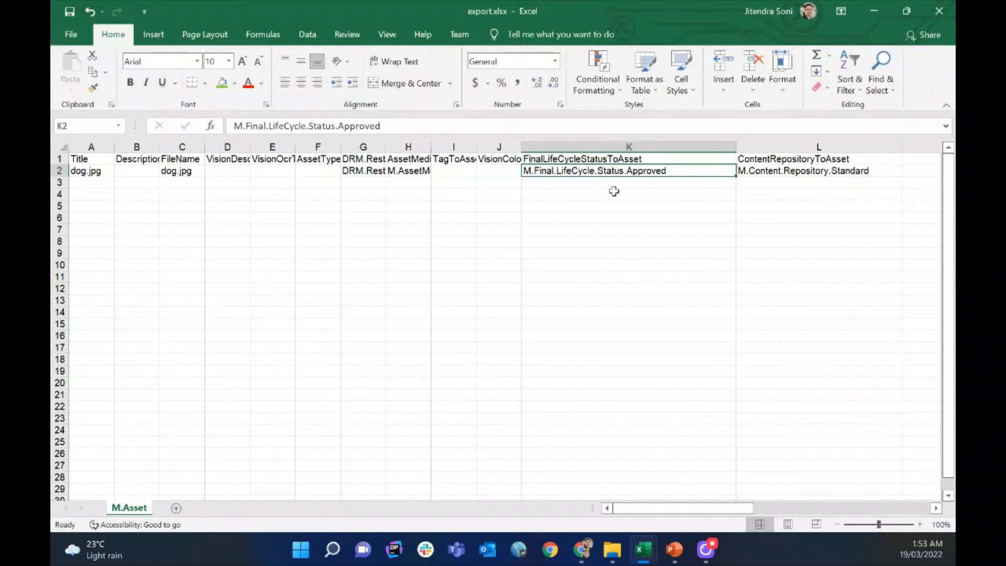
left_click(623, 147)
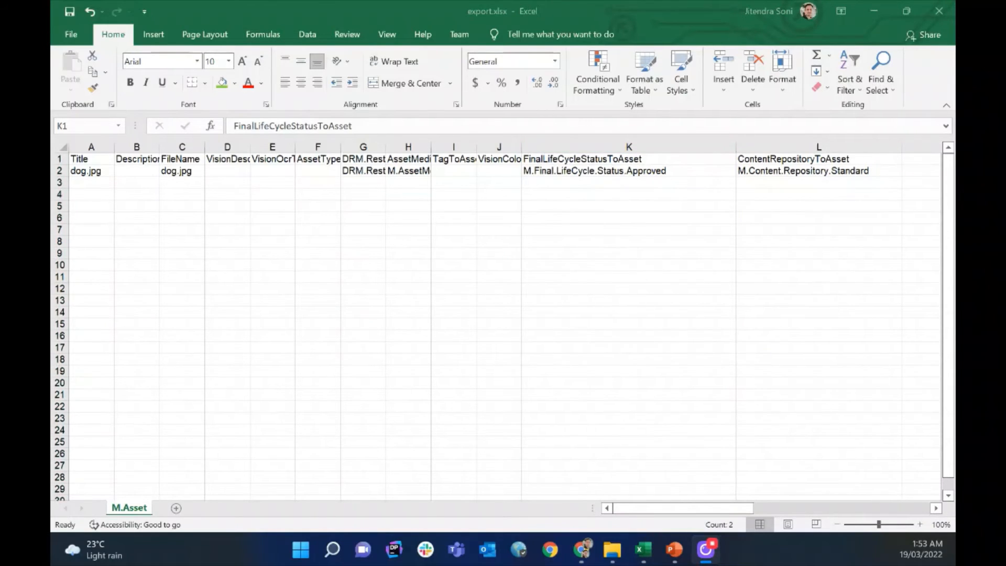
left_click(340, 209)
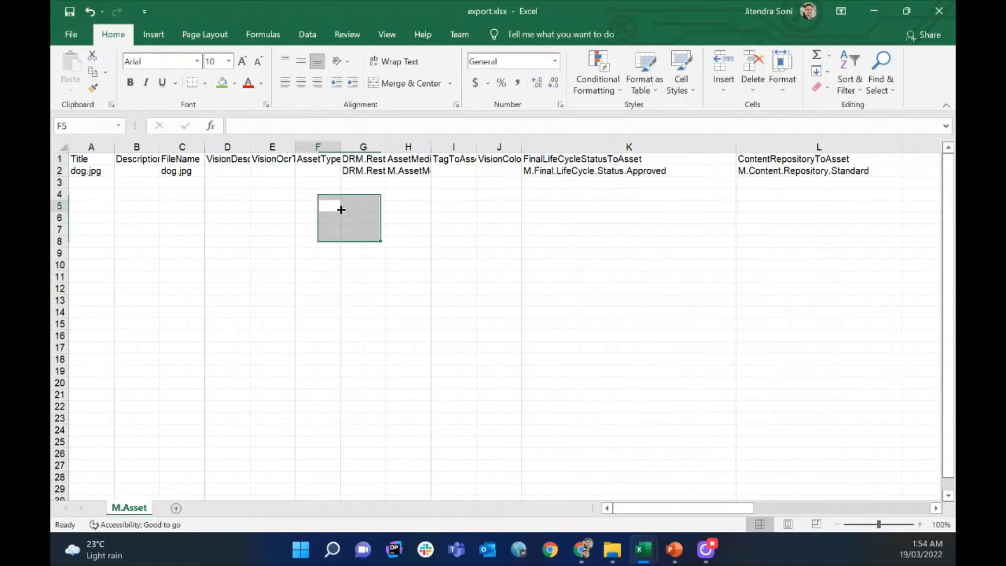
Step: Fit the width of the Description#en-US column to its header
left_click(136, 169)
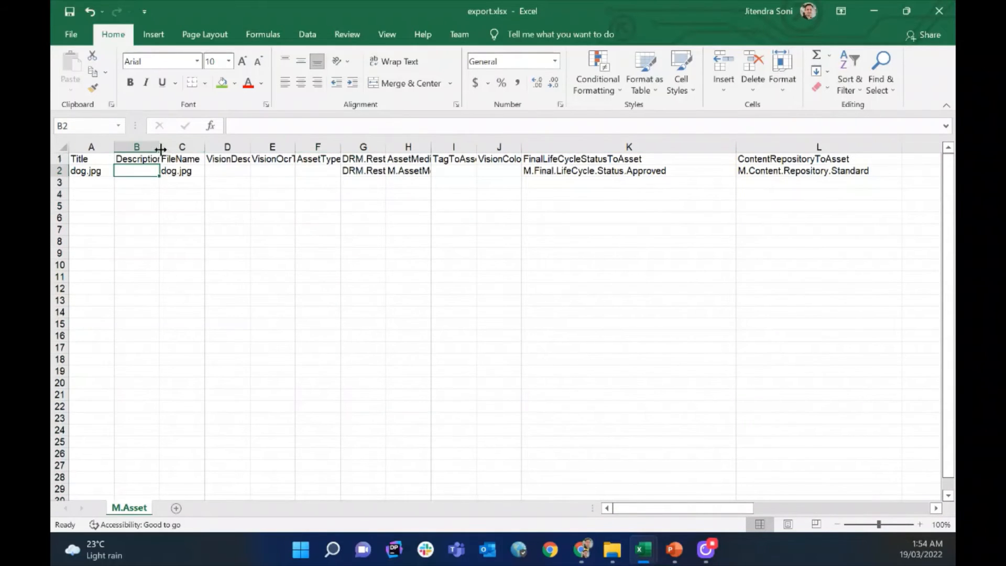
double_click(160, 147)
left_click(231, 170)
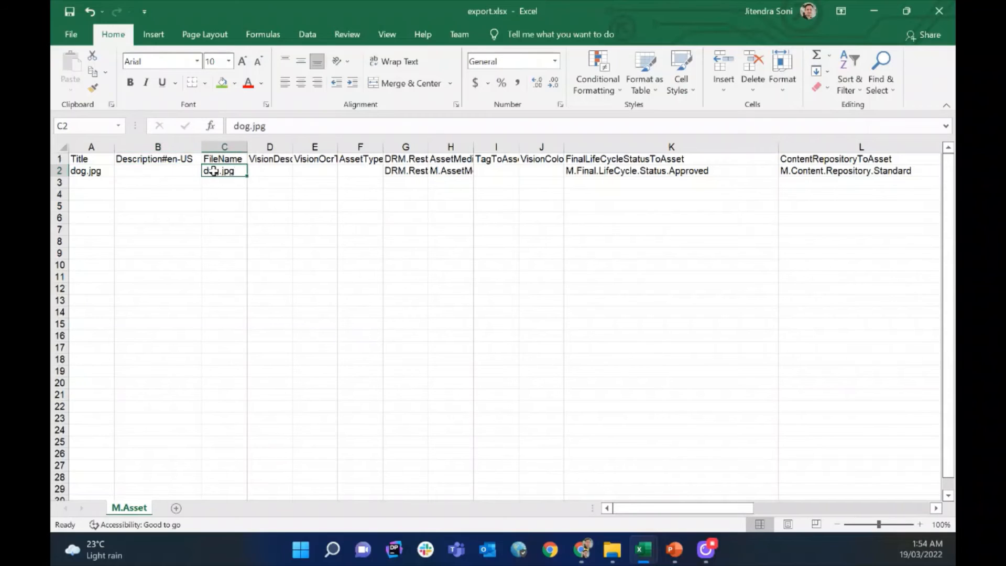
Step: Insert an empty column before the Title column
left_click(158, 147)
left_click(91, 147)
right_click(84, 148)
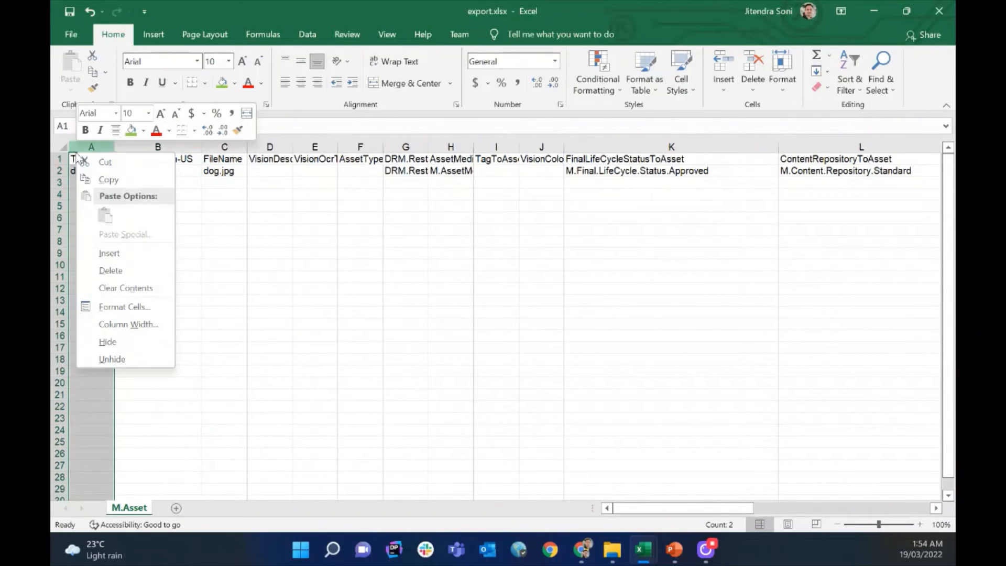
left_click(137, 248)
left_click(87, 159)
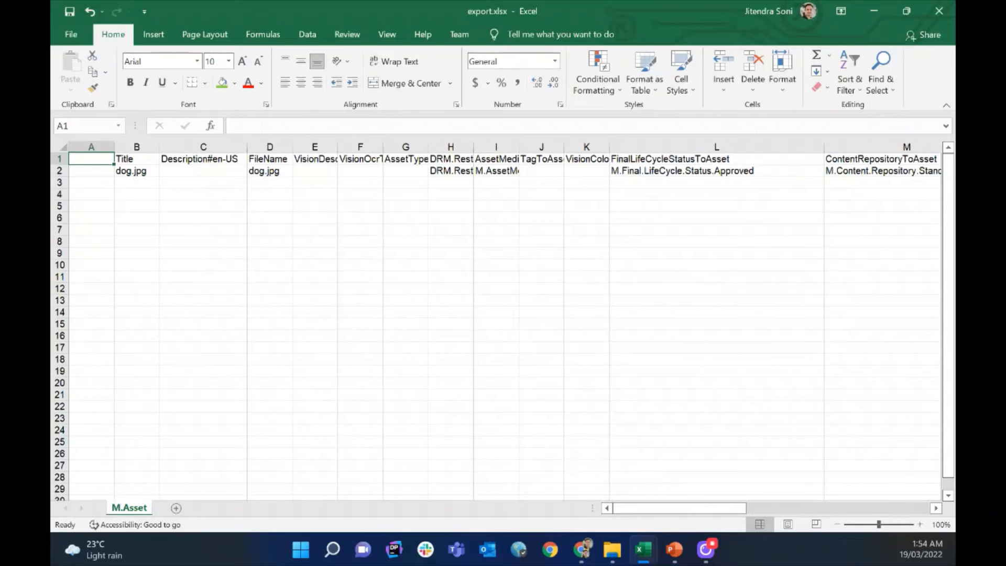
left_click(144, 173)
left_click(95, 168)
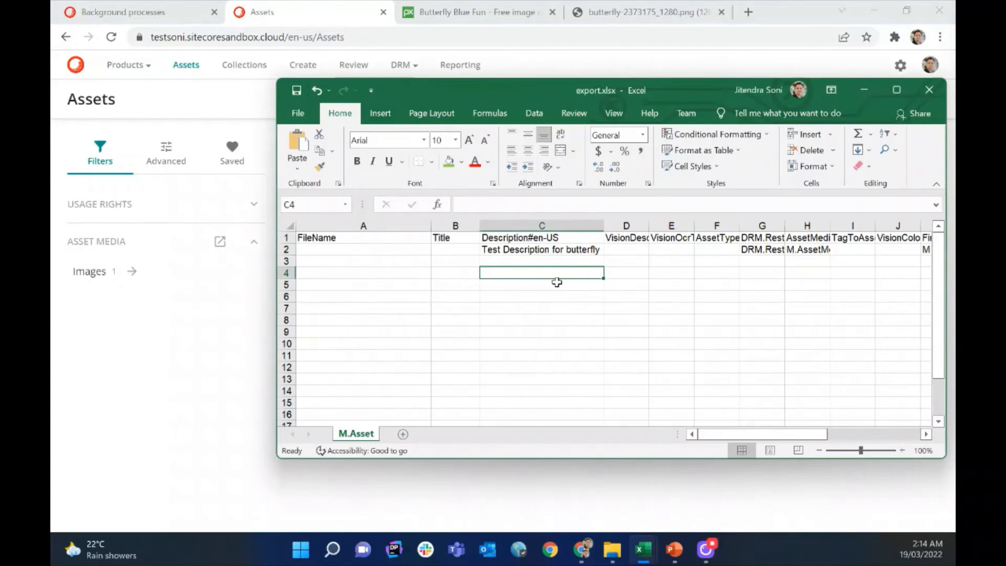
left_click(524, 260)
left_click_drag(793, 435, 633, 431)
left_click(339, 252)
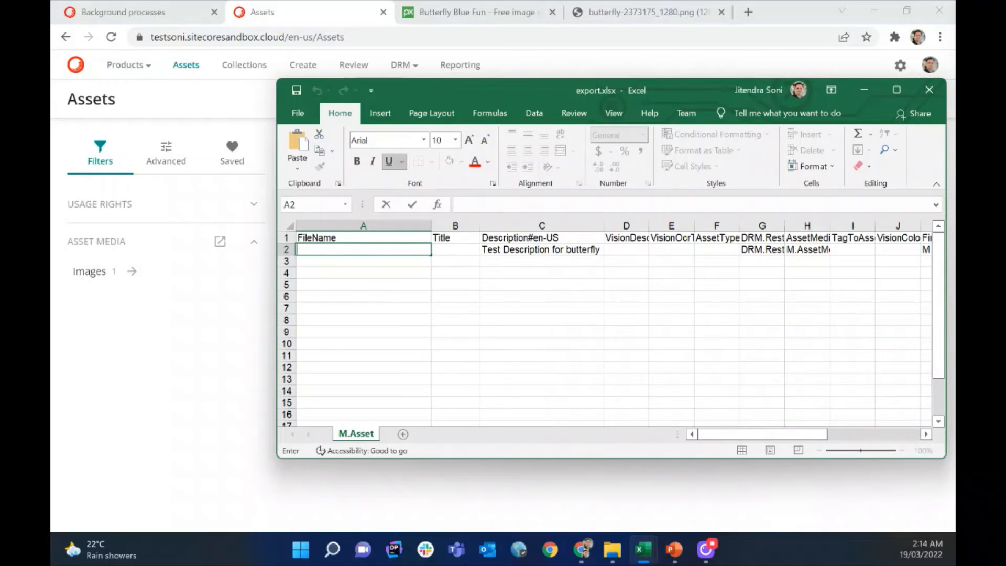
key("Tab")
left_click(339, 251)
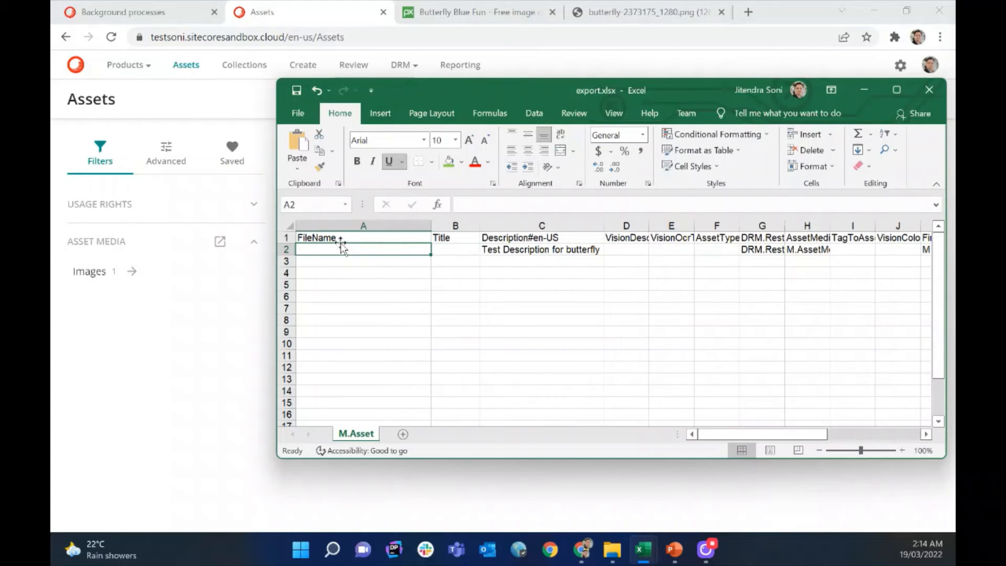
Step: Insert a new column before FileName and give it the header File
left_click(341, 227)
right_click(341, 227)
left_click(380, 331)
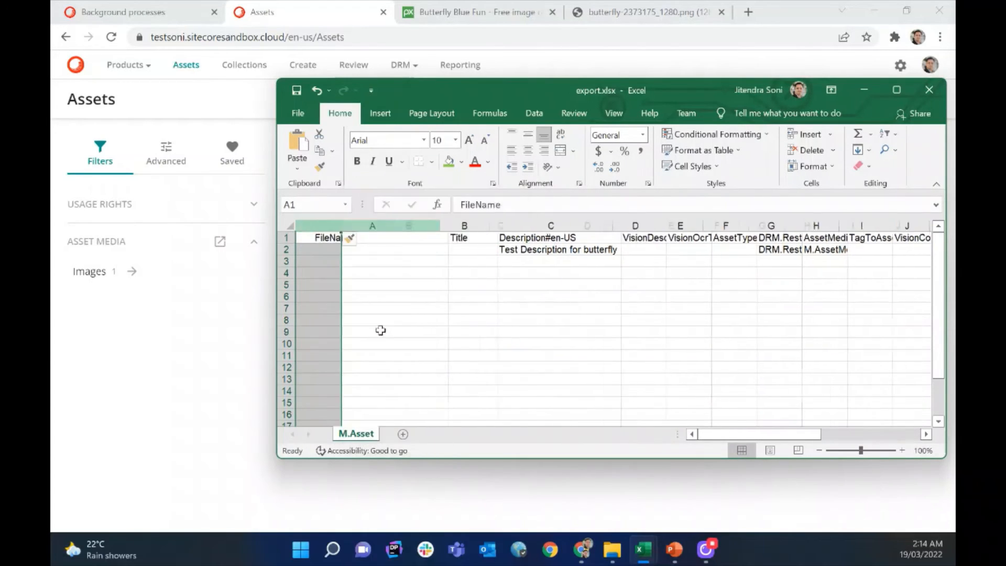
left_click(318, 238)
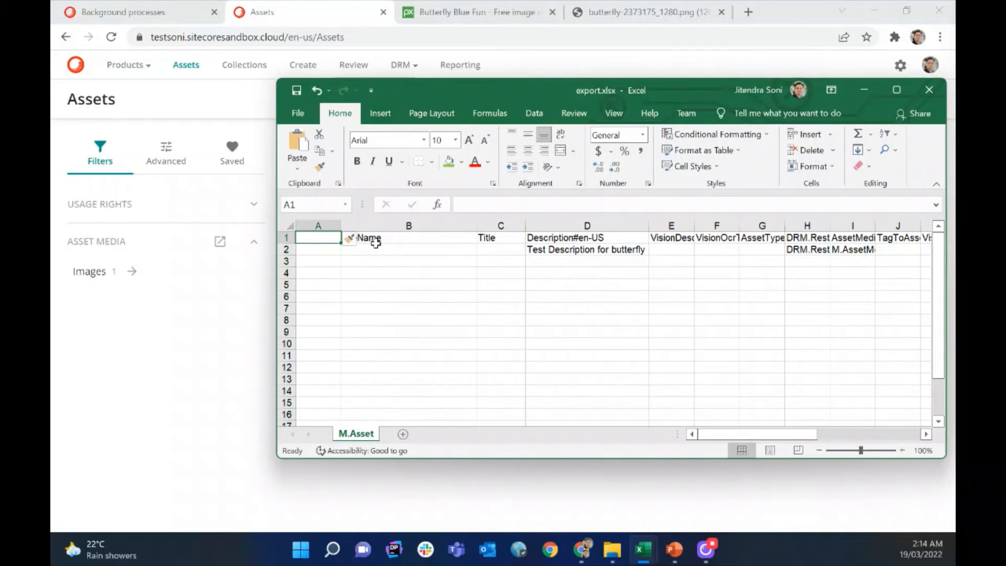
type("File")
key("Return")
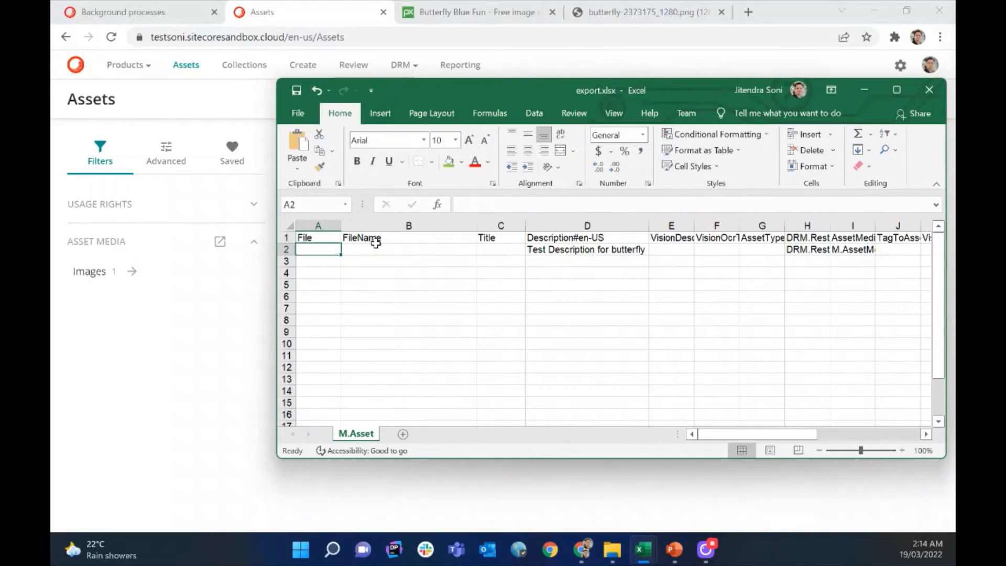
Step: Switch to Chrome and copy the web address of the butterfly-2373175_1280.png image on Pixabay's CDN
left_click(228, 341)
left_click(442, 11)
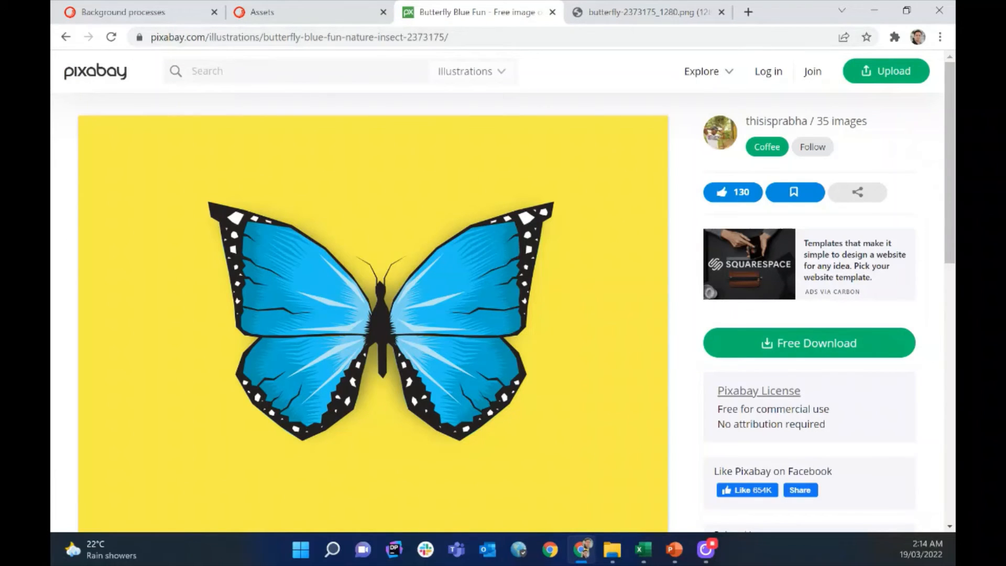
scroll(481, 273, "down", 5)
scroll(481, 273, "up", 5)
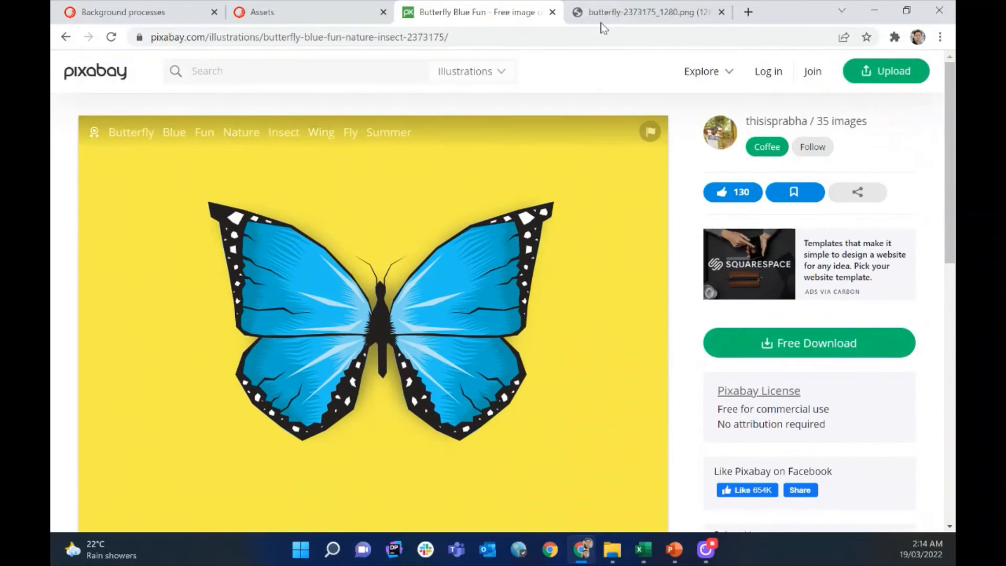
left_click(612, 14)
left_click(154, 37)
key("ctrl+c")
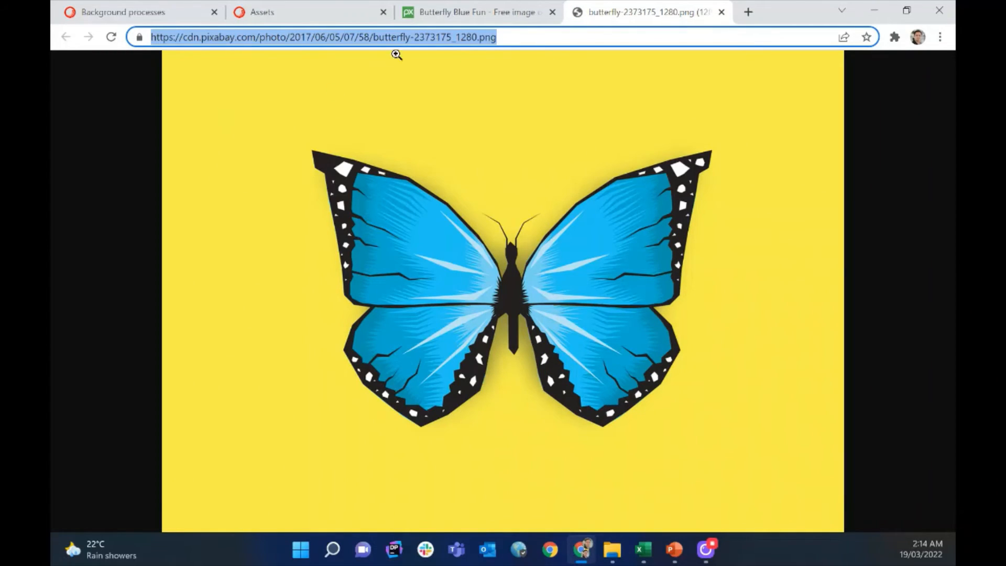
Step: Return to the Excel workbook, paste the image URL below the File header and fit the column to it
left_click(429, 8)
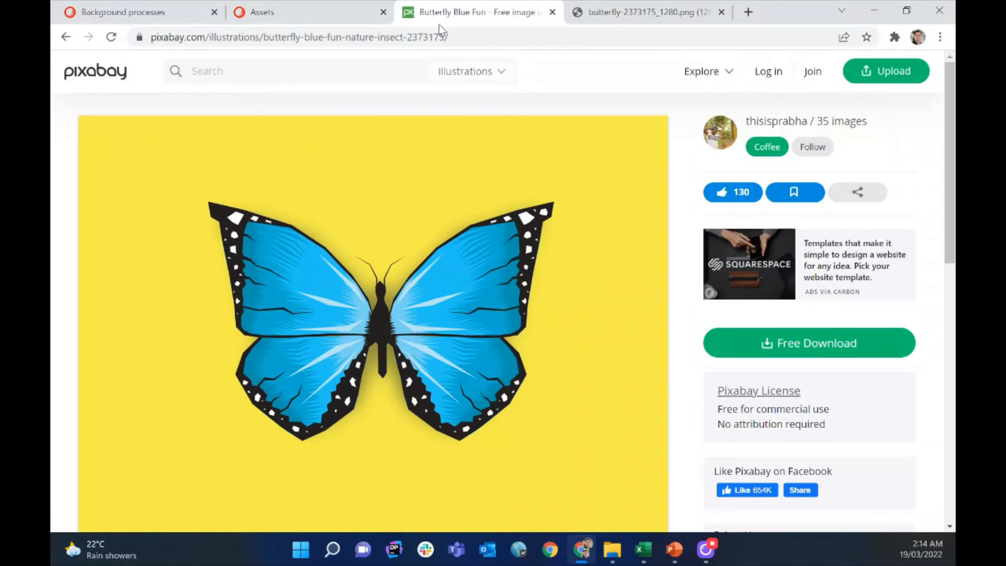
key("alt+Tab")
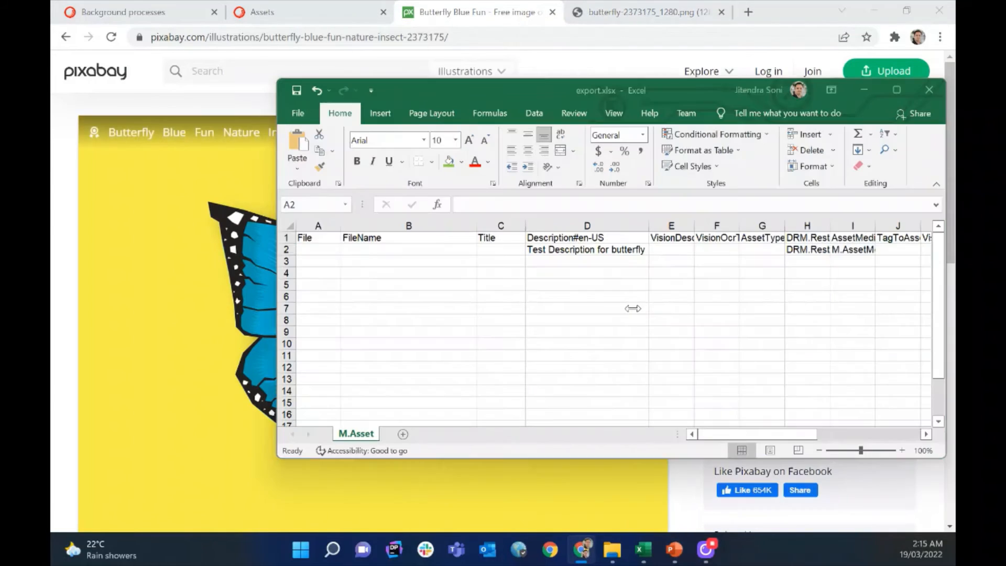
key("ctrl+v")
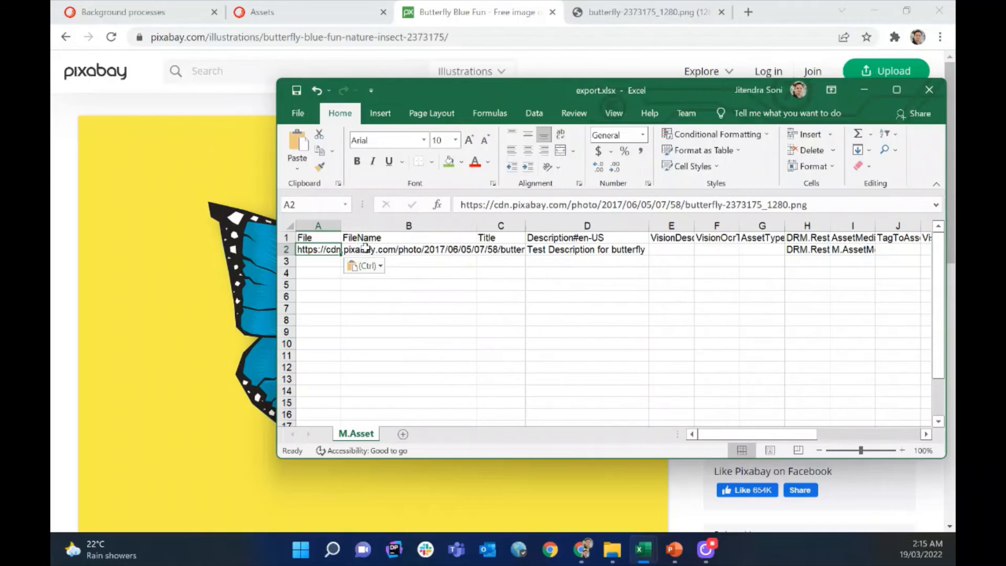
double_click(341, 225)
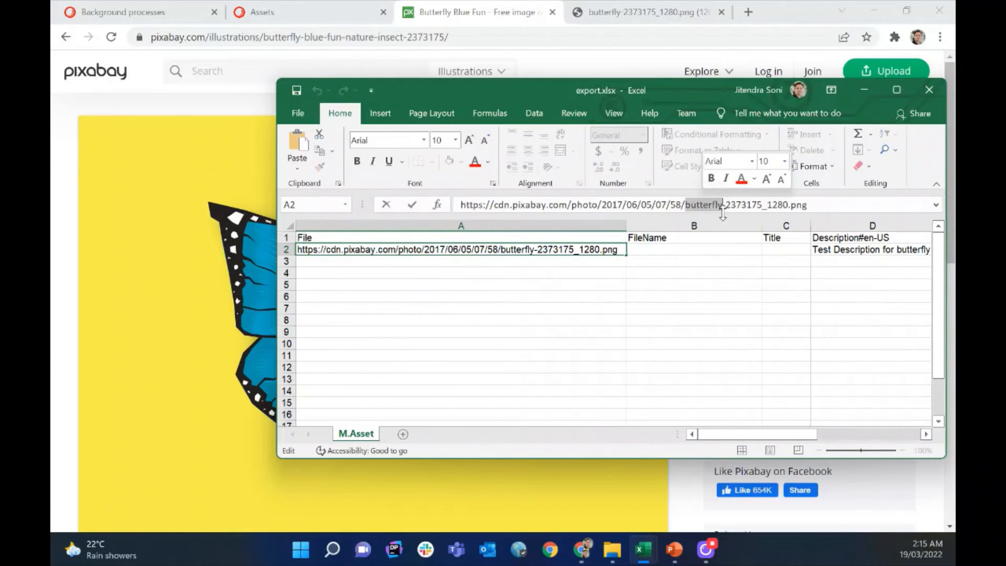
Step: Enter butterfly as both the FileName and the Title of the asset in row 2
double_click(666, 253)
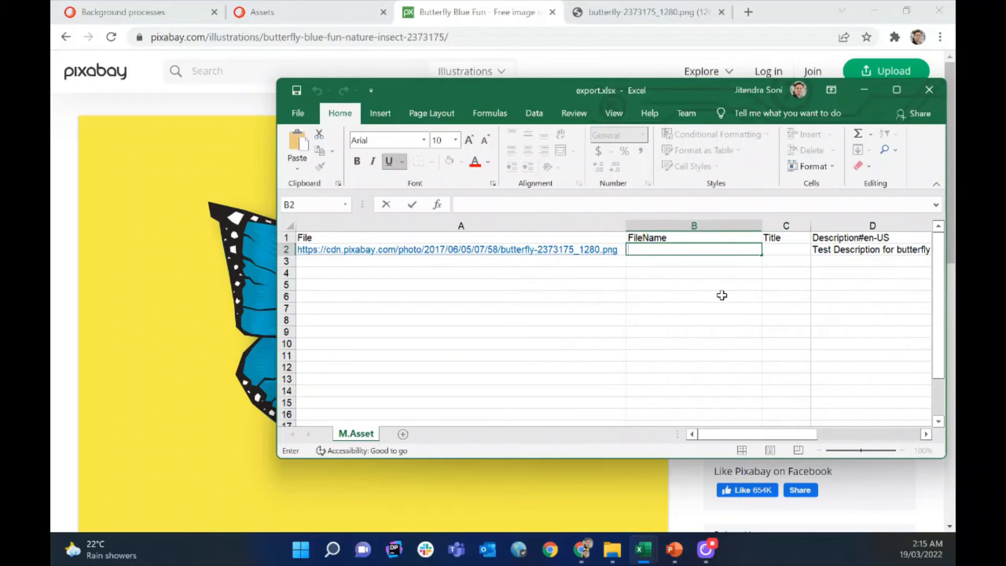
type("butterfly")
left_click(821, 306)
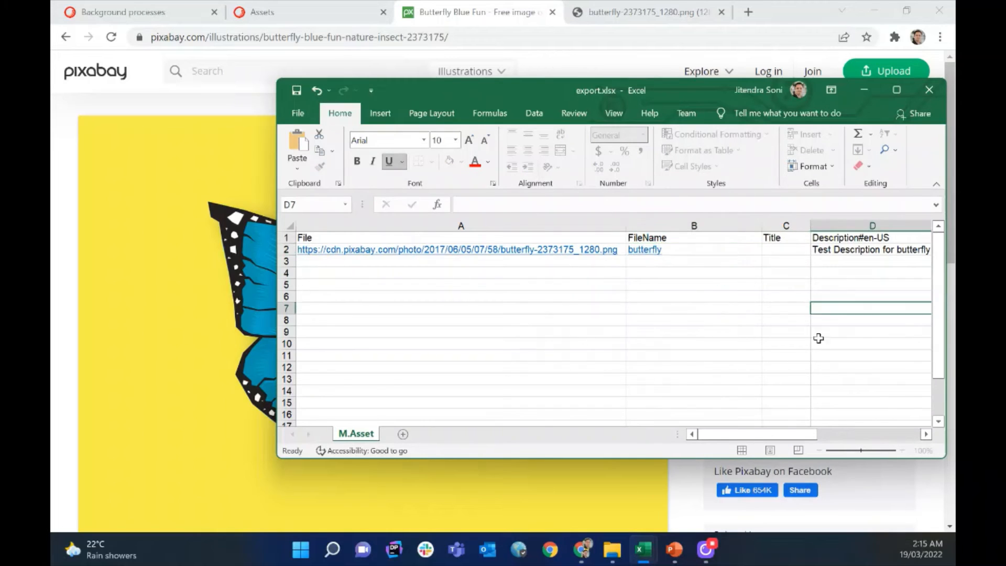
double_click(781, 251)
type("butterfly")
left_click(772, 346)
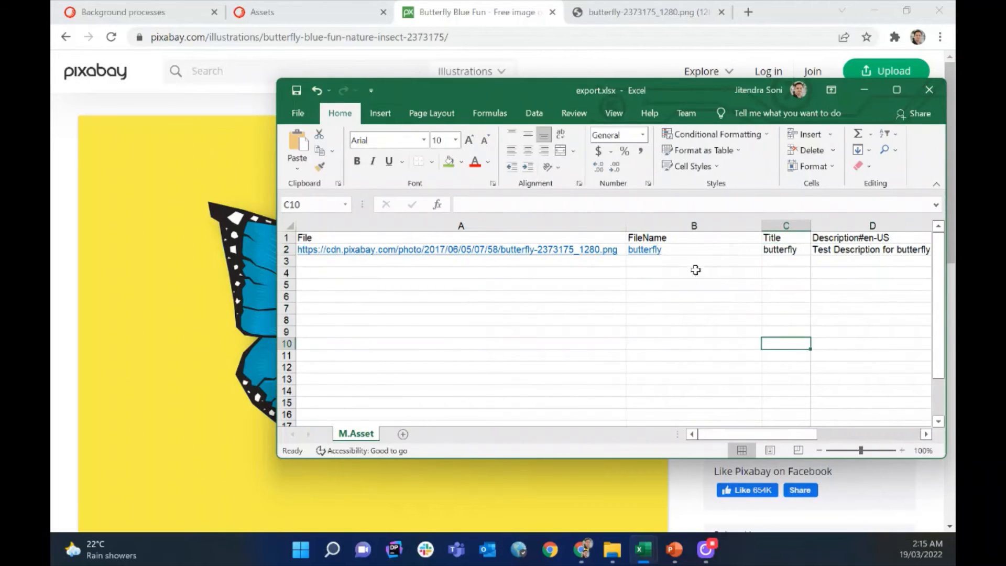
Step: Add the image file extension to the butterfly value in the FileName column
left_click(680, 249)
left_click(700, 241)
left_click(692, 251)
double_click(692, 251)
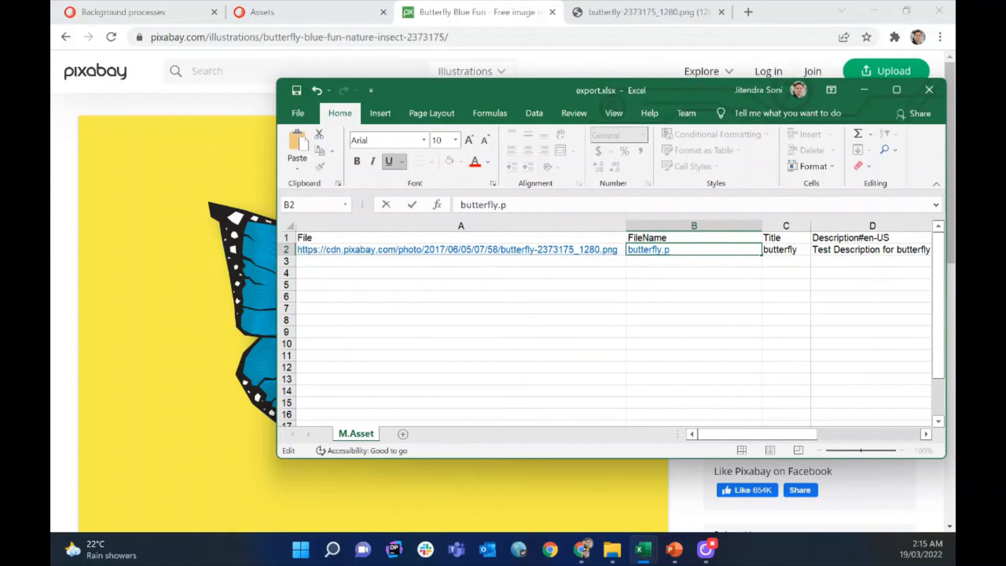
key("Return")
left_click(697, 296)
Step: Check the remaining metadata columns, including the final lifecycle status, and widen the AssetMediaToAsset column to fit its value
left_click_drag(784, 437, 709, 408)
left_click(630, 328)
left_click_drag(770, 435, 885, 433)
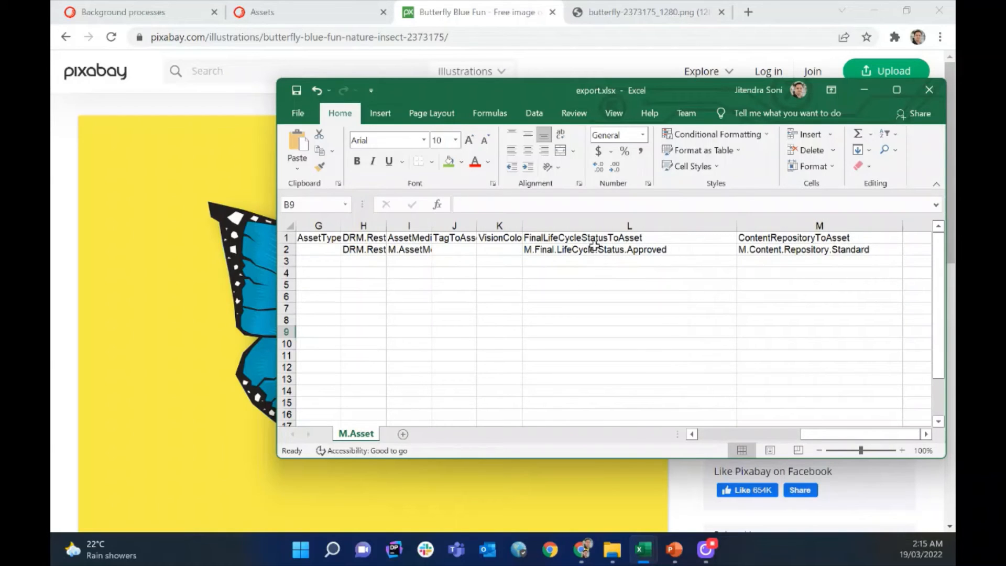
left_click(577, 250)
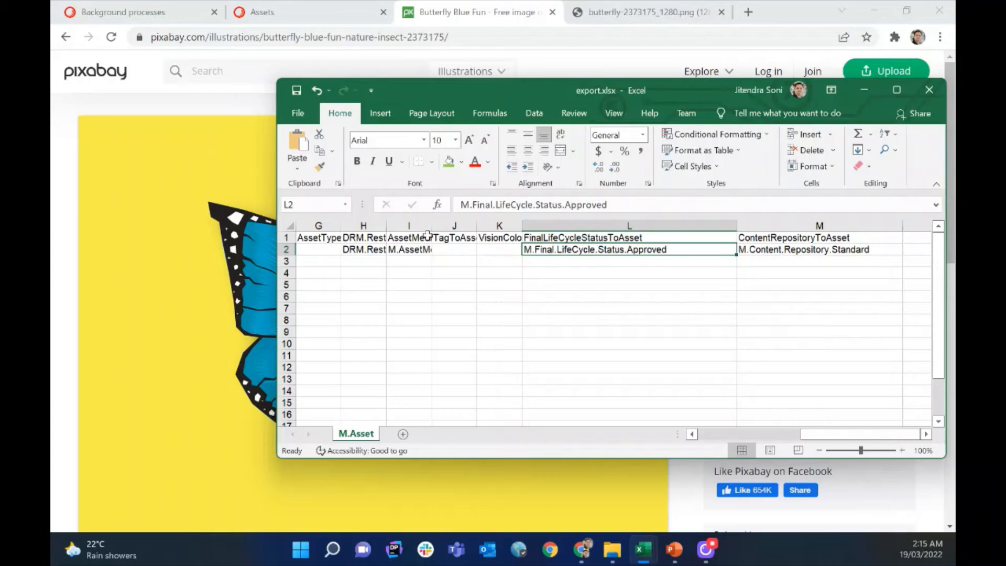
left_click_drag(430, 231, 511, 231)
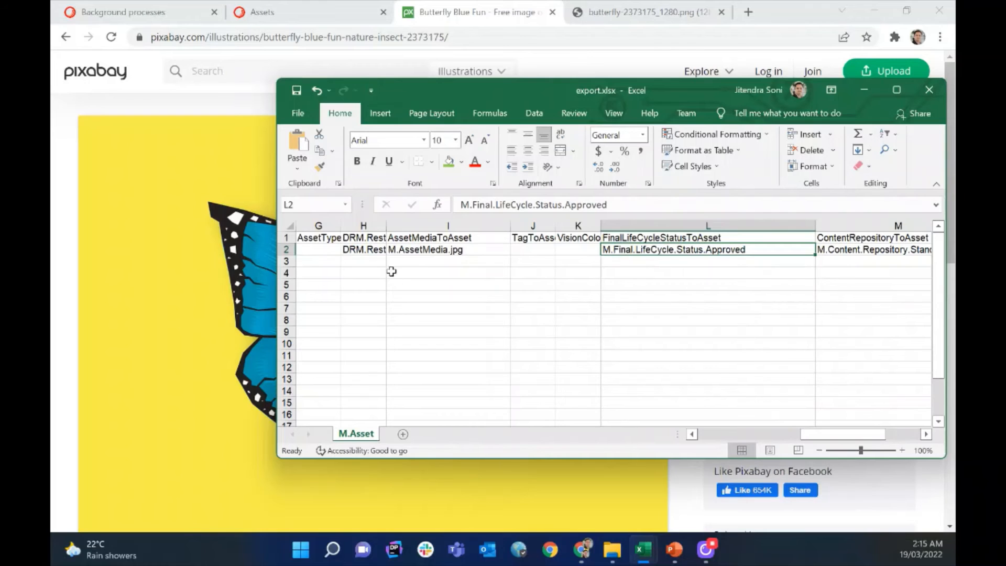
left_click(455, 285)
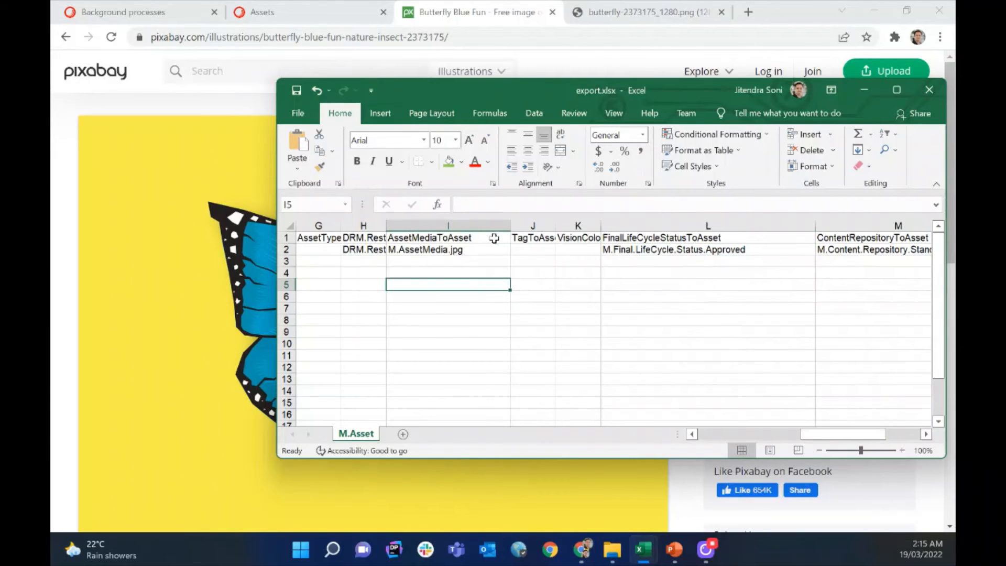
Step: Return to Content Hub and import the edited export.xlsx as an Excel import on the Create page
left_click(334, 16)
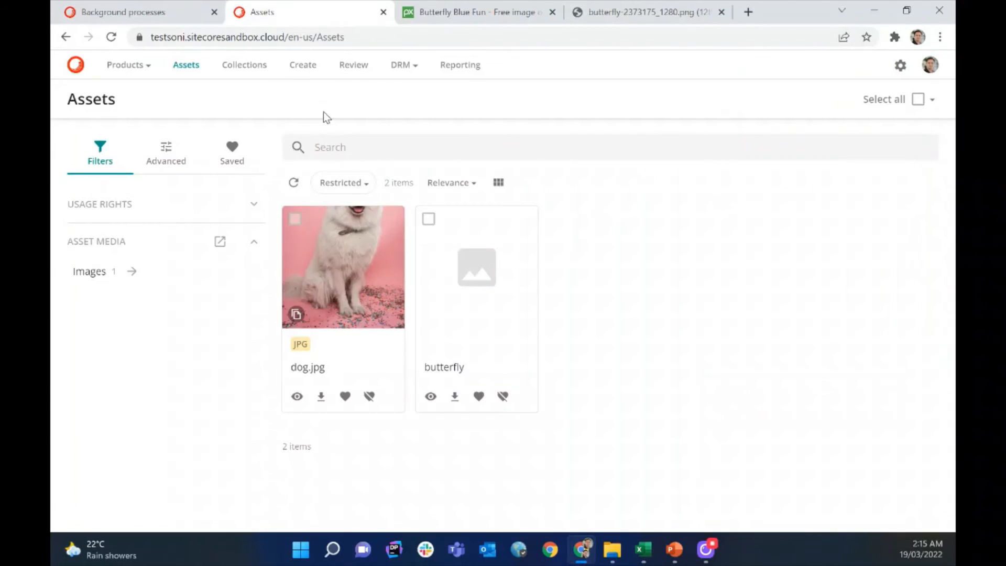
left_click(305, 66)
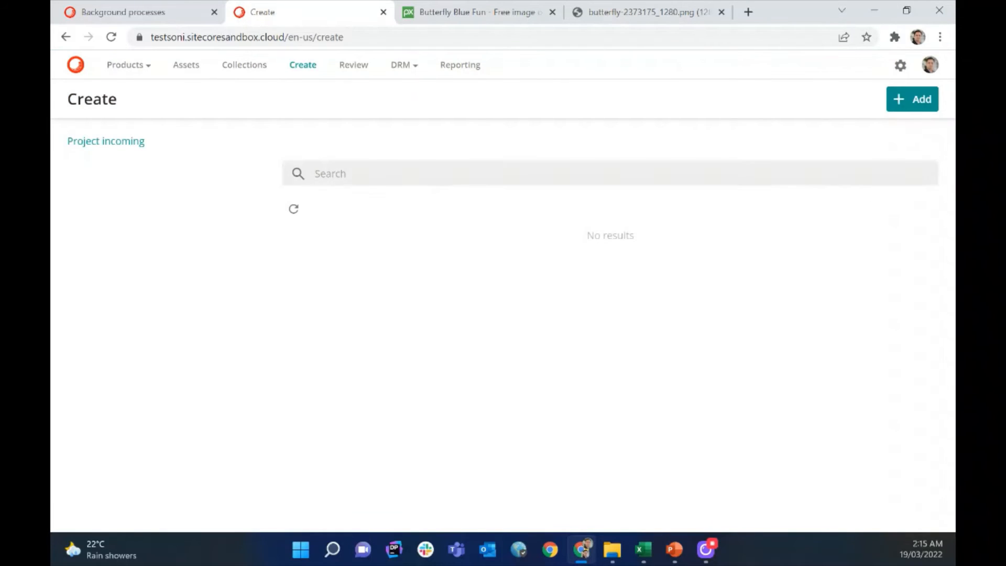
left_click(903, 104)
left_click(872, 173)
left_click(241, 263)
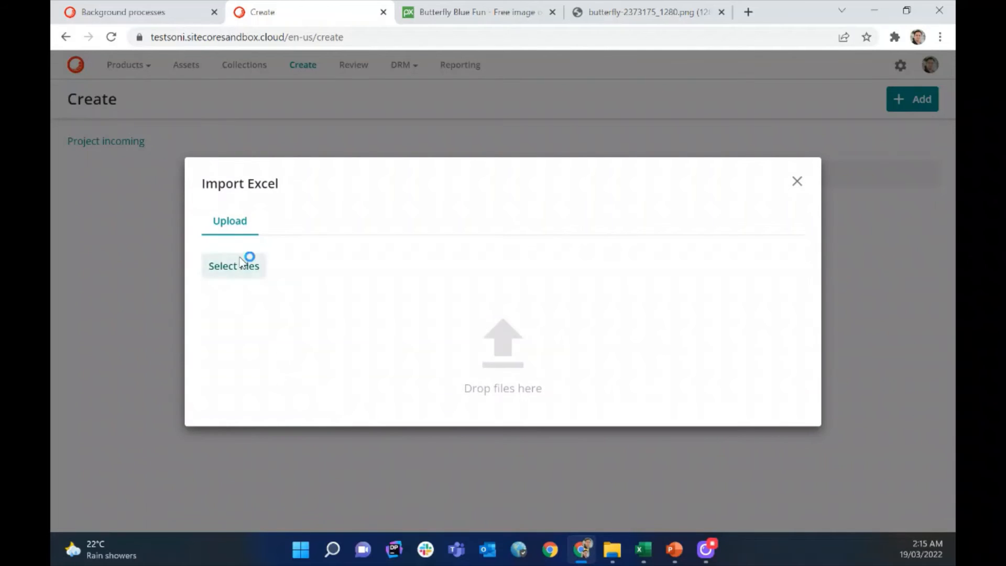
double_click(238, 131)
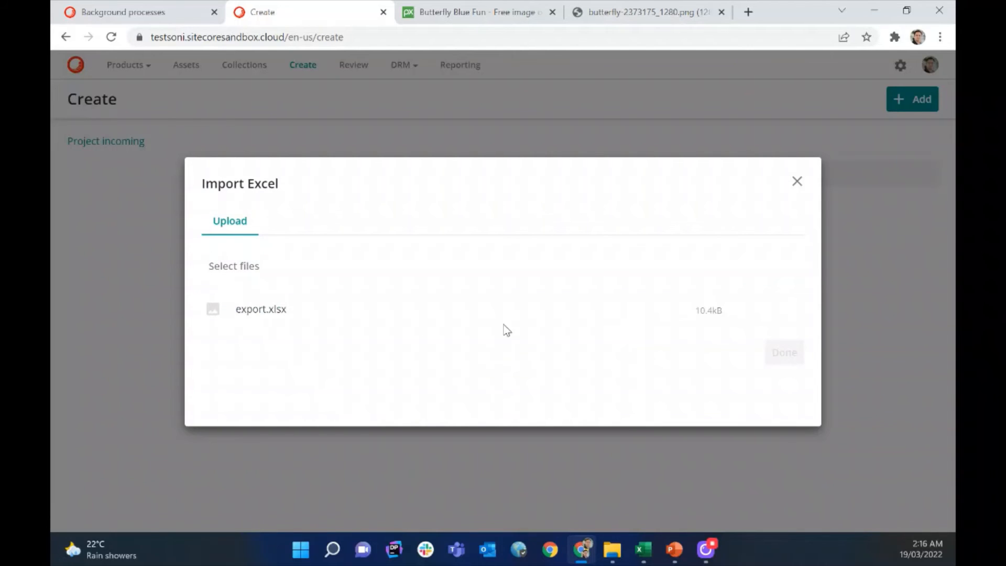
left_click(781, 353)
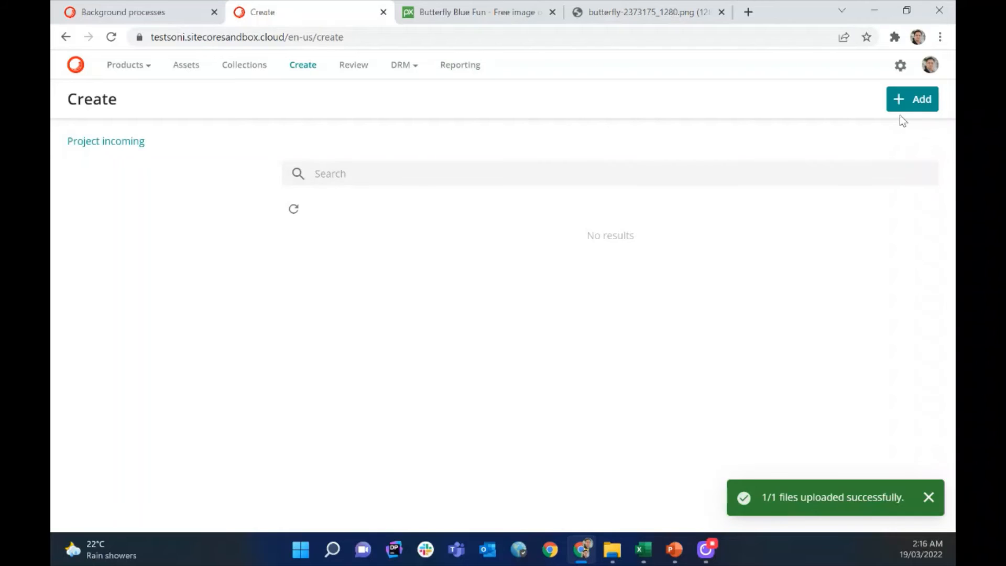
Step: Check the import's background processes, refreshing the list for their current status, and open the butterfly asset from Assets
left_click(928, 67)
left_click(887, 257)
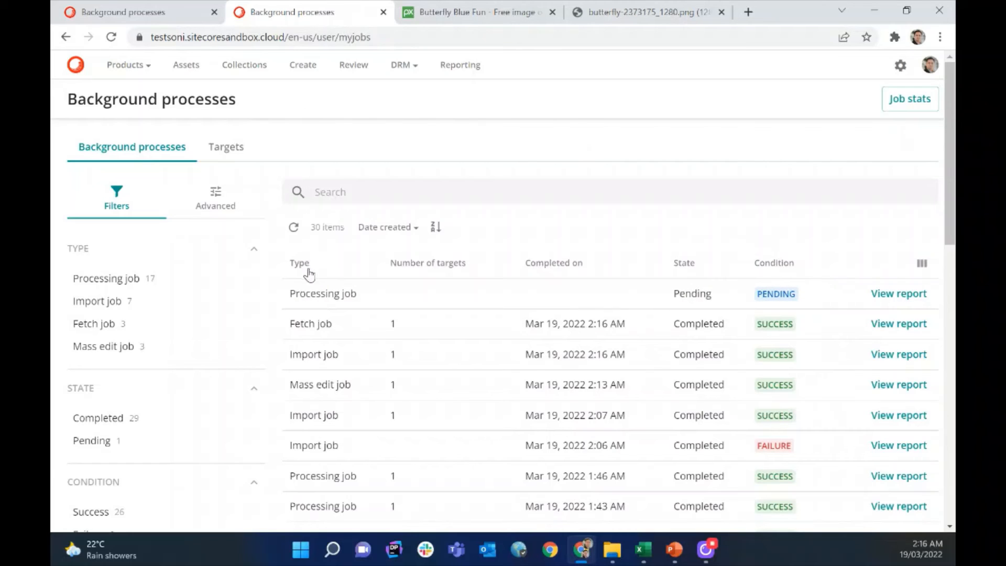
left_click(294, 229)
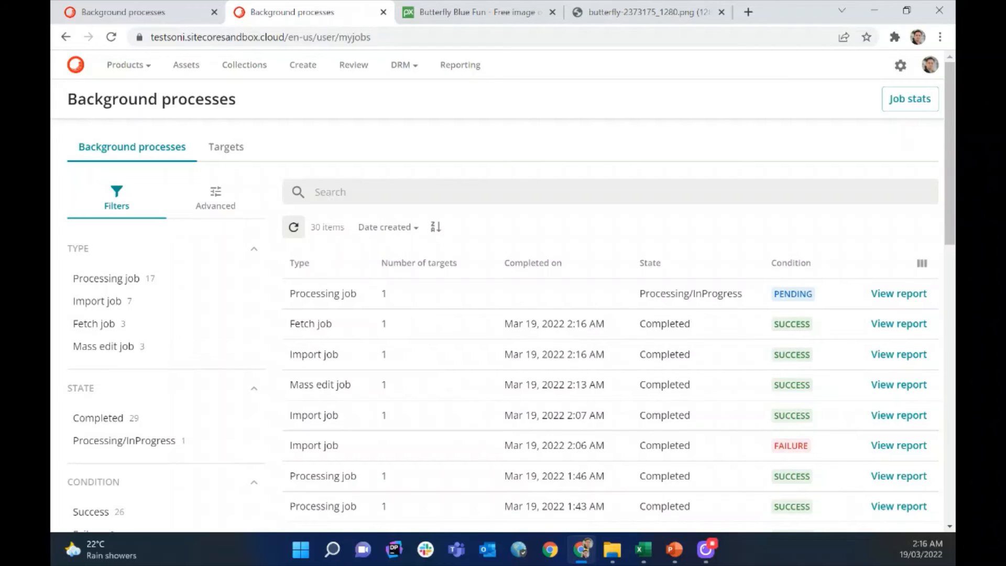
left_click(292, 228)
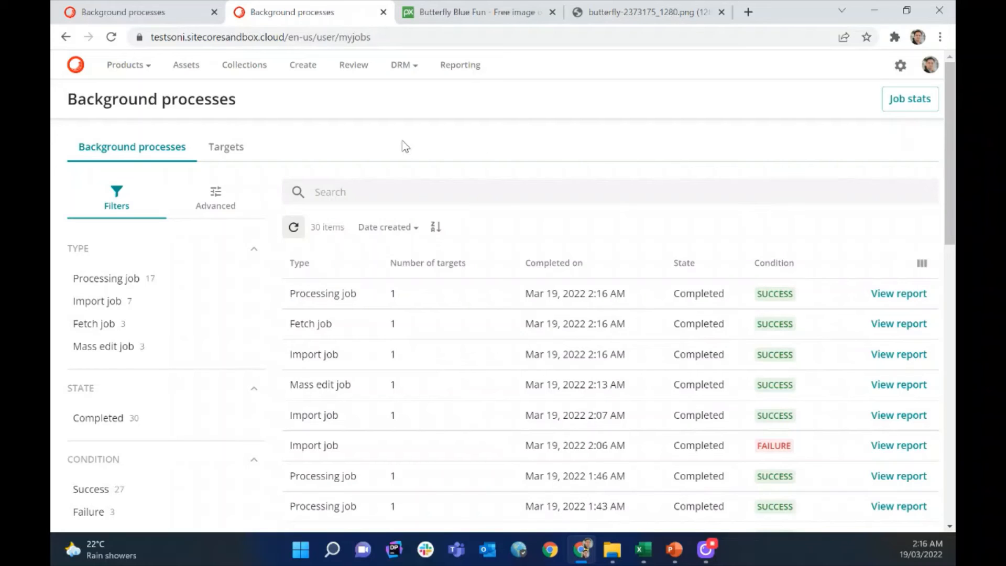
left_click(187, 67)
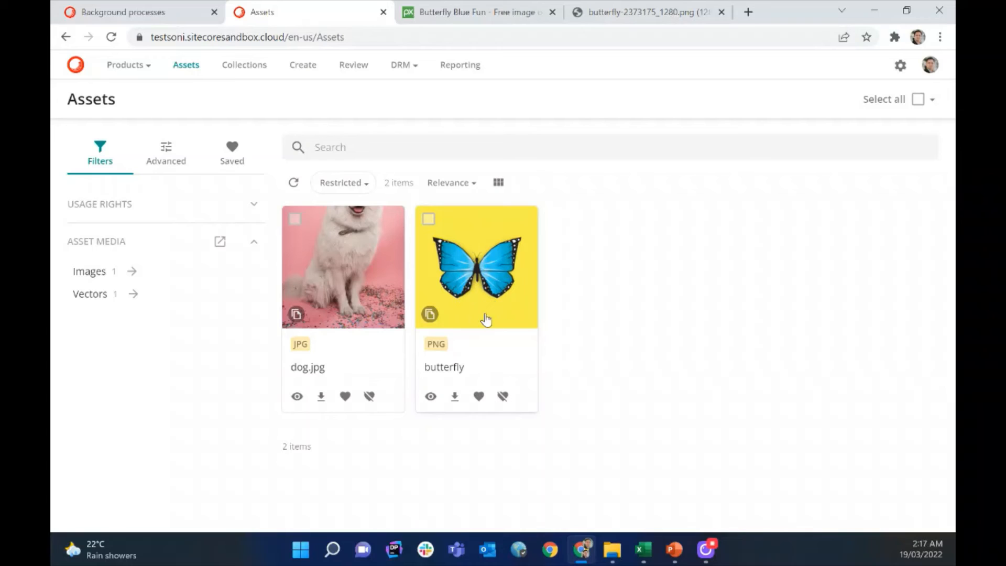
left_click(498, 320)
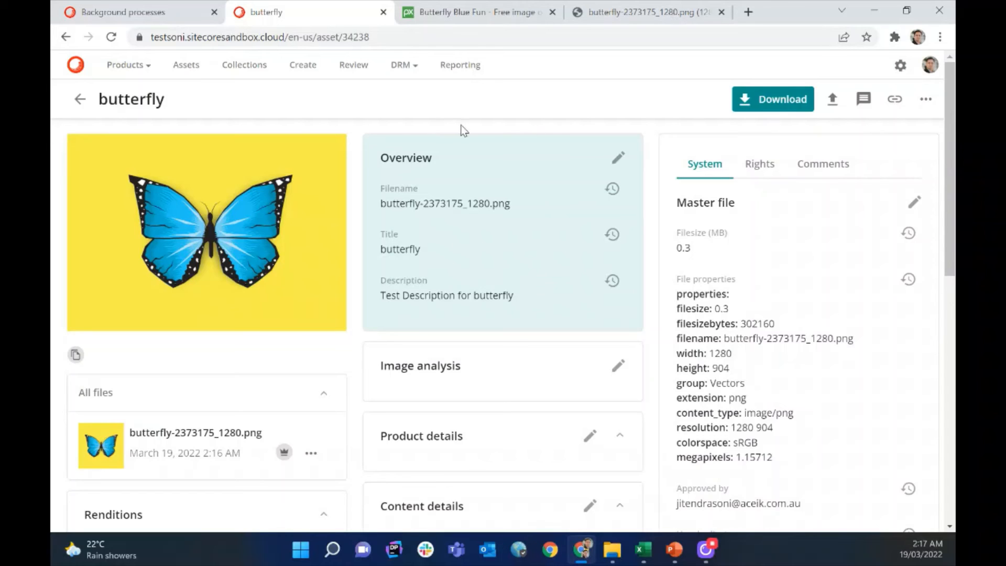
Step: Search the Manage page for ent and open the Entities administration page
left_click(900, 65)
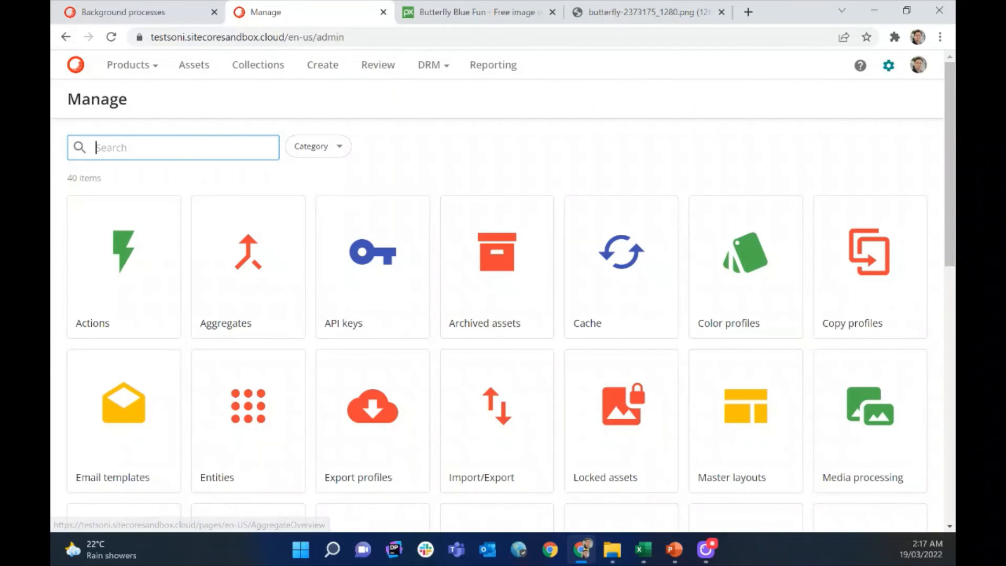
type("en")
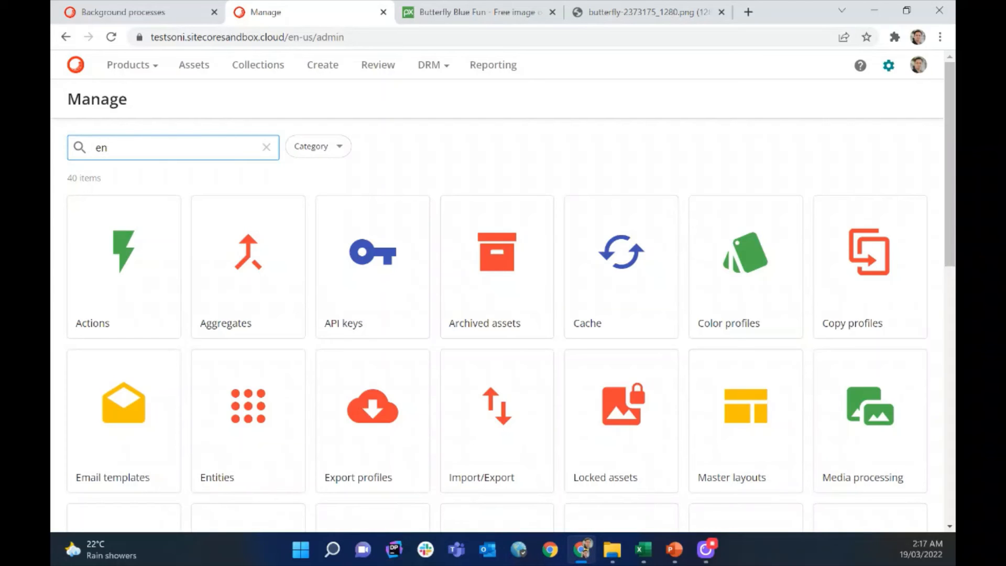
type("t")
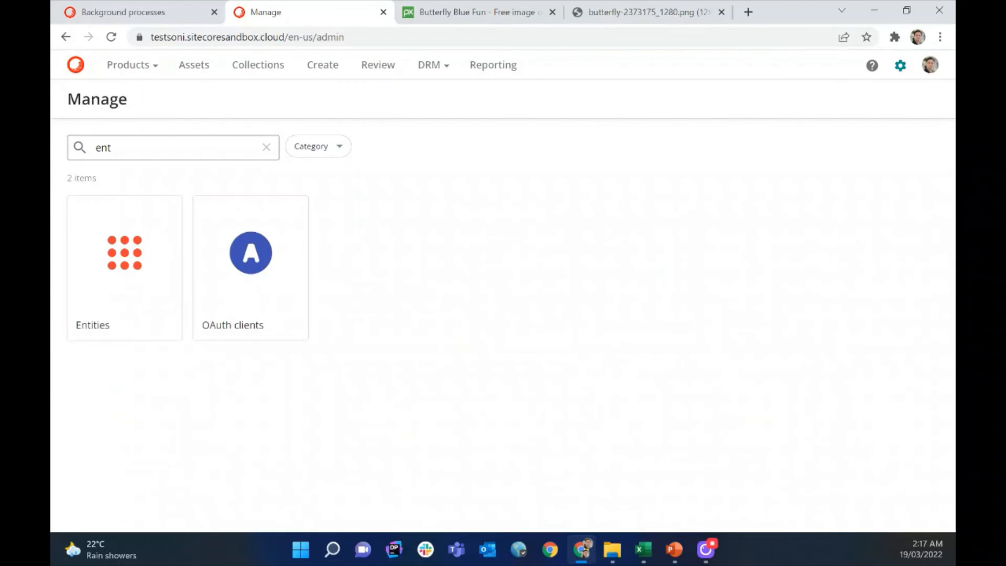
left_click(141, 260)
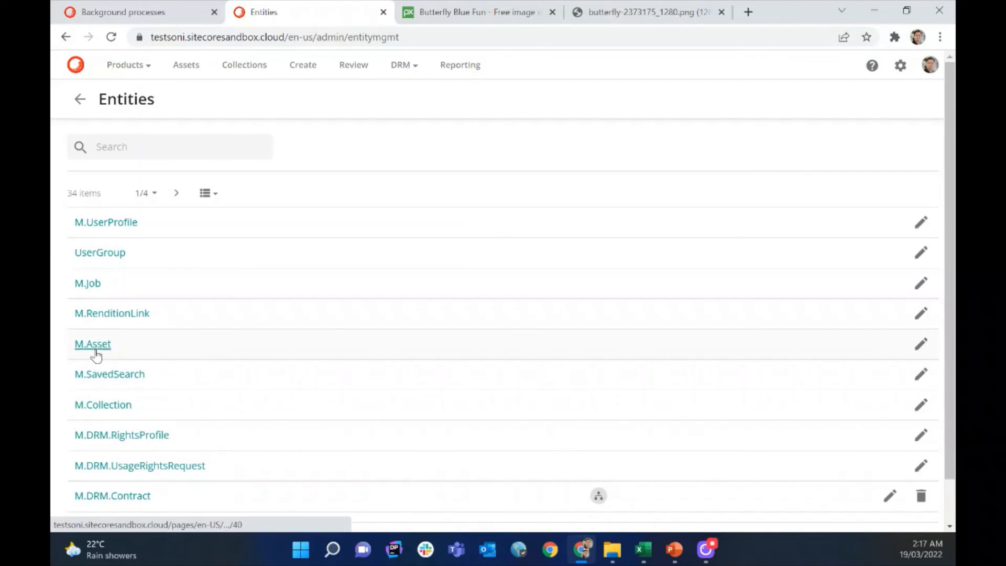
Step: Highlight the headers and values from AssetMediaToAsset onward in export.xlsx, and open the M.Asset definition in Content Hub
mouse_move(649, 558)
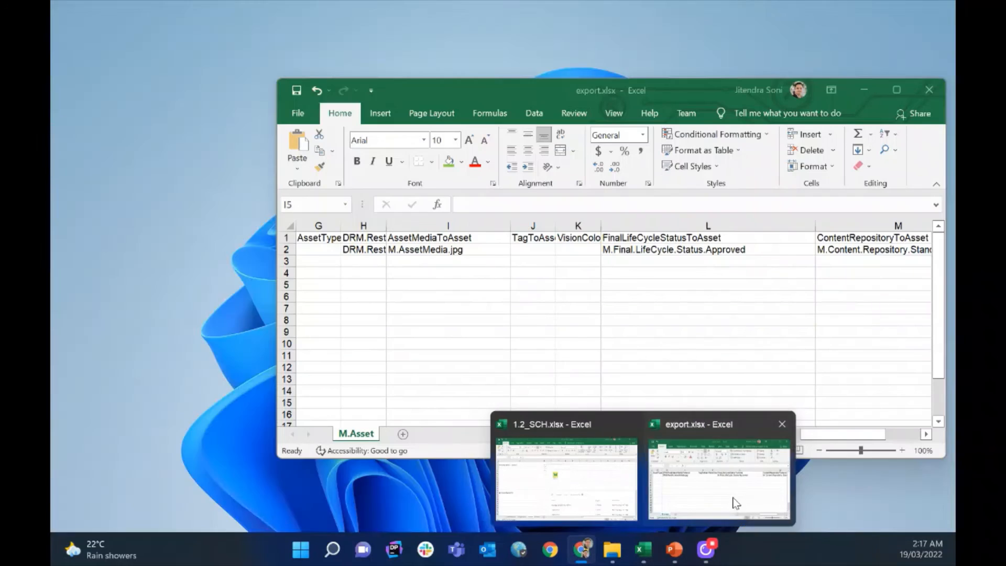
left_click(734, 504)
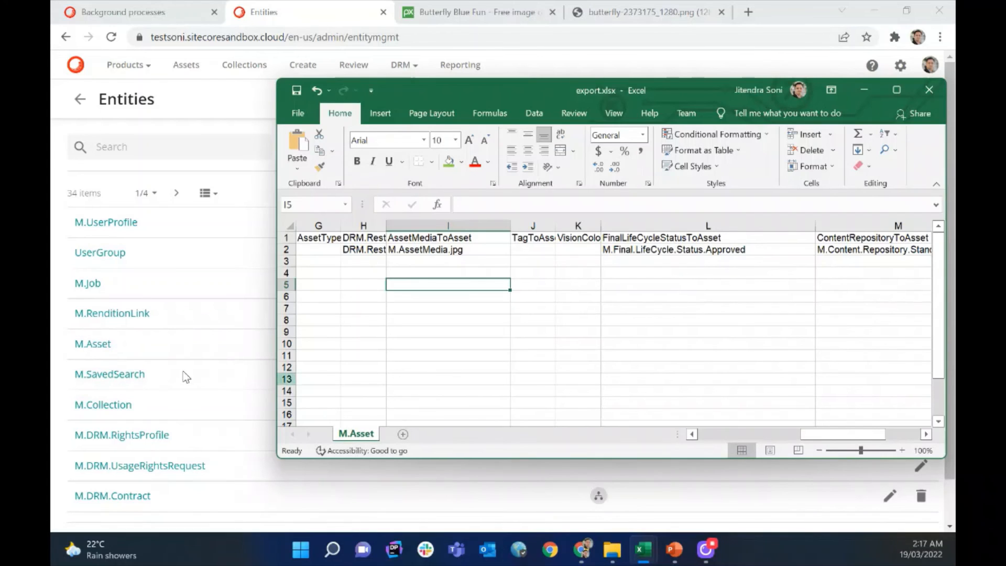
left_click_drag(415, 234, 748, 252)
left_click(245, 100)
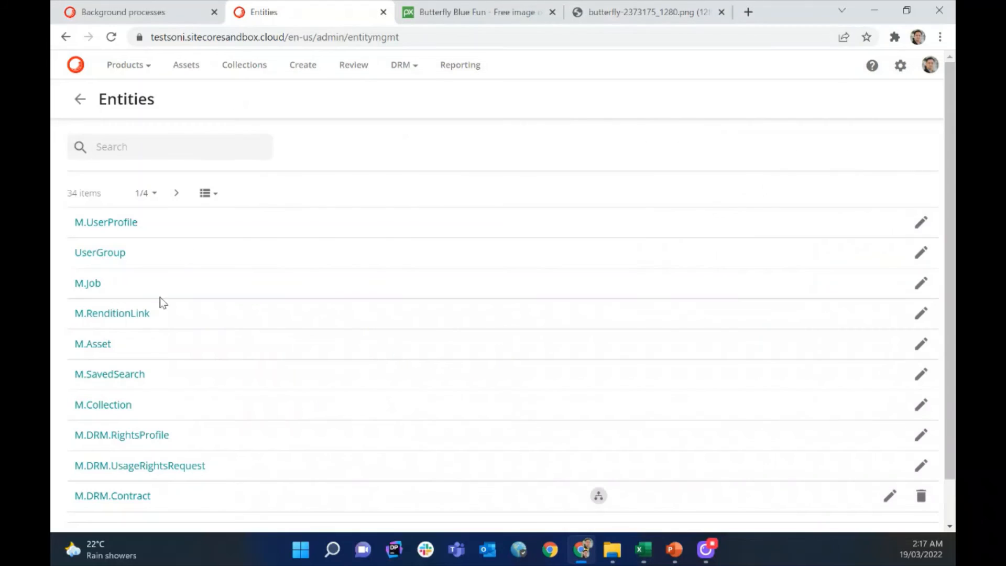
left_click(921, 343)
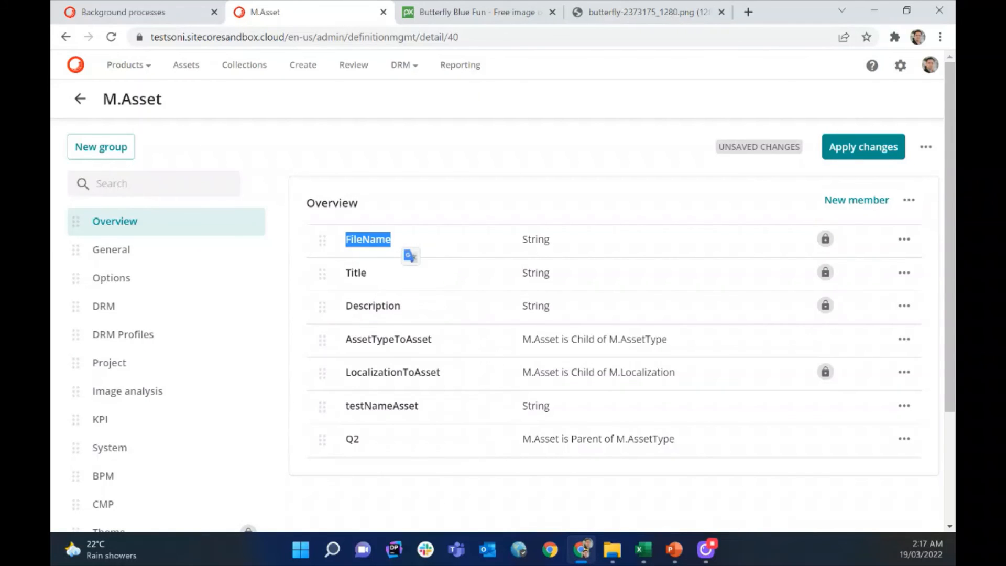
Step: Return to export.xlsx and compare its FileName, Title and Description columns with the M.Asset members
mouse_move(651, 543)
left_click(708, 498)
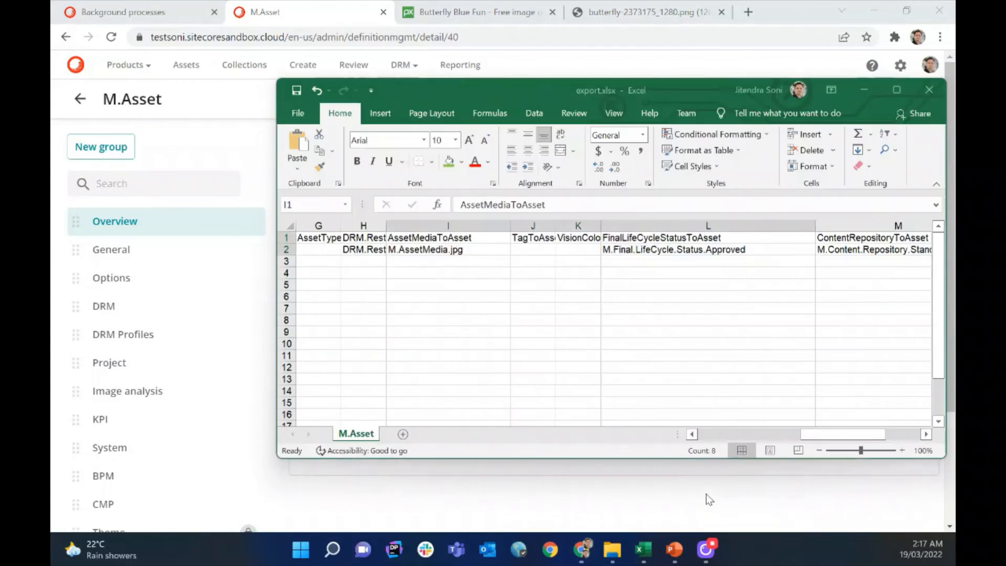
left_click(475, 295)
left_click_drag(801, 434, 692, 431)
left_click_drag(694, 238, 697, 251)
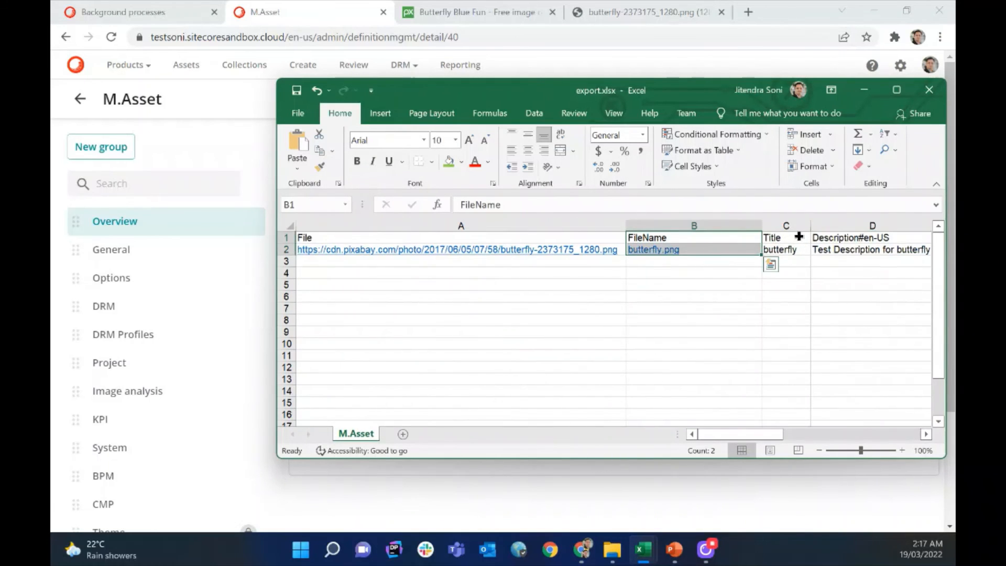
left_click(799, 237)
left_click_drag(858, 251, 835, 294)
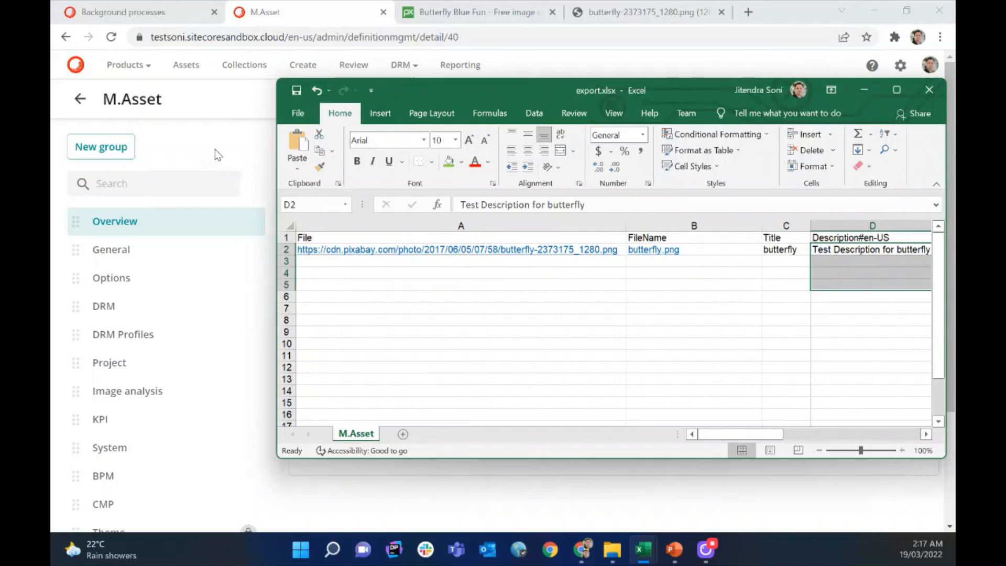
Step: Examine the row 2 value of the FinalLifeCycleStatusToAsset column and return to the M.Asset definition in Content Hub
left_click_drag(743, 435, 833, 439)
left_click(784, 251)
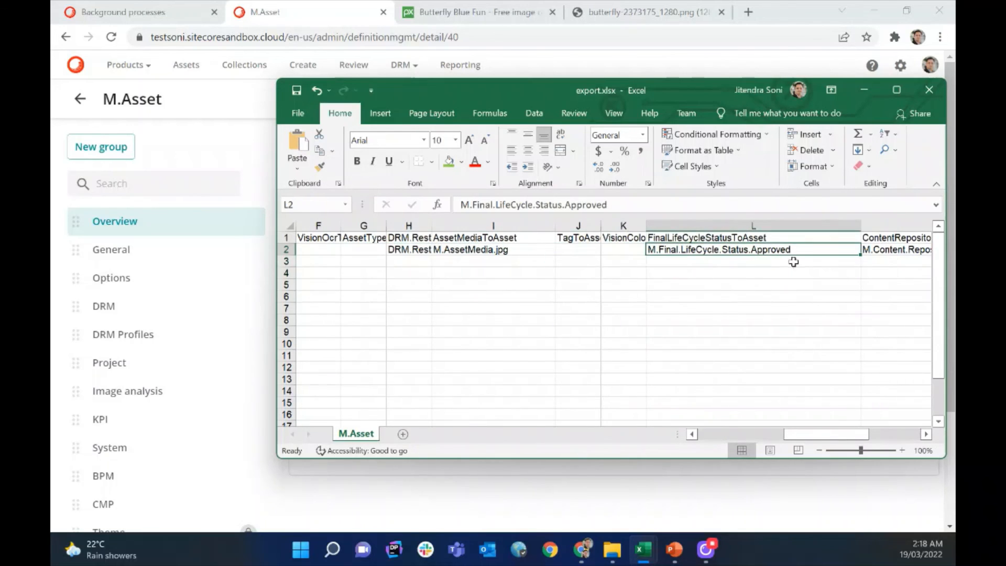
double_click(792, 251)
double_click(754, 250)
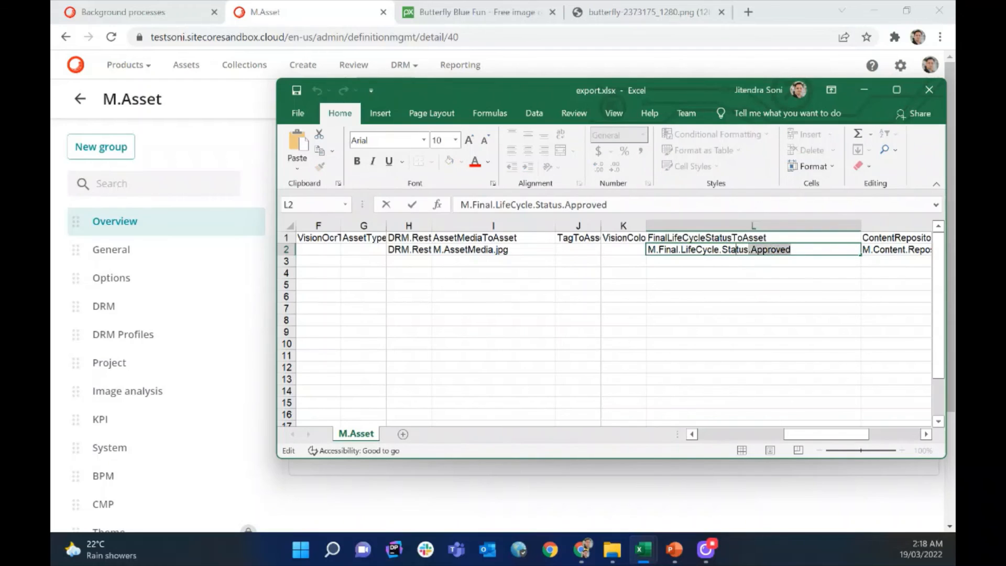
key("shift+Home")
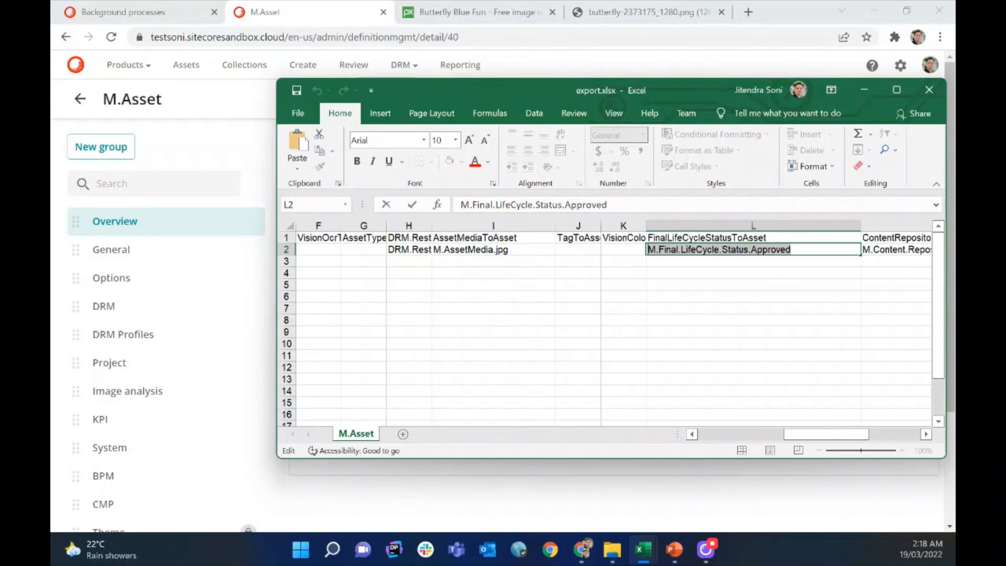
left_click(643, 549)
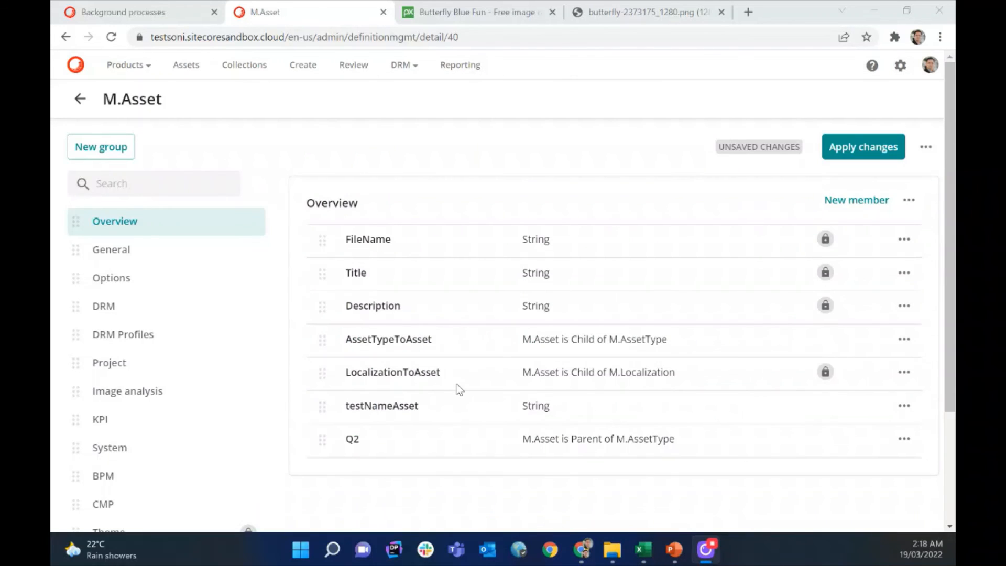
Step: Open the AssetTypeToAsset member of M.Asset, examine its associated definition and close the member's settings
left_click_drag(351, 340, 471, 347)
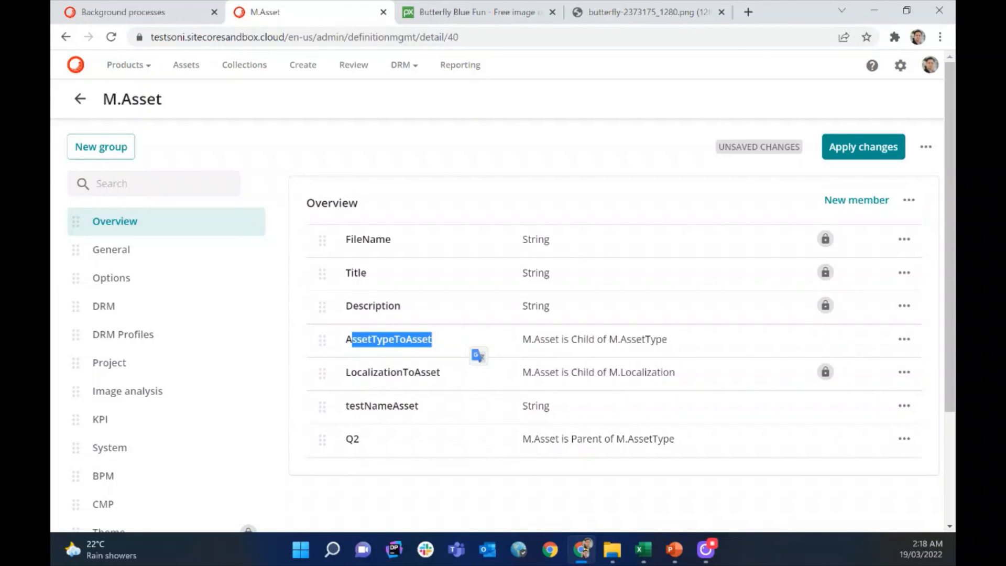
left_click(905, 340)
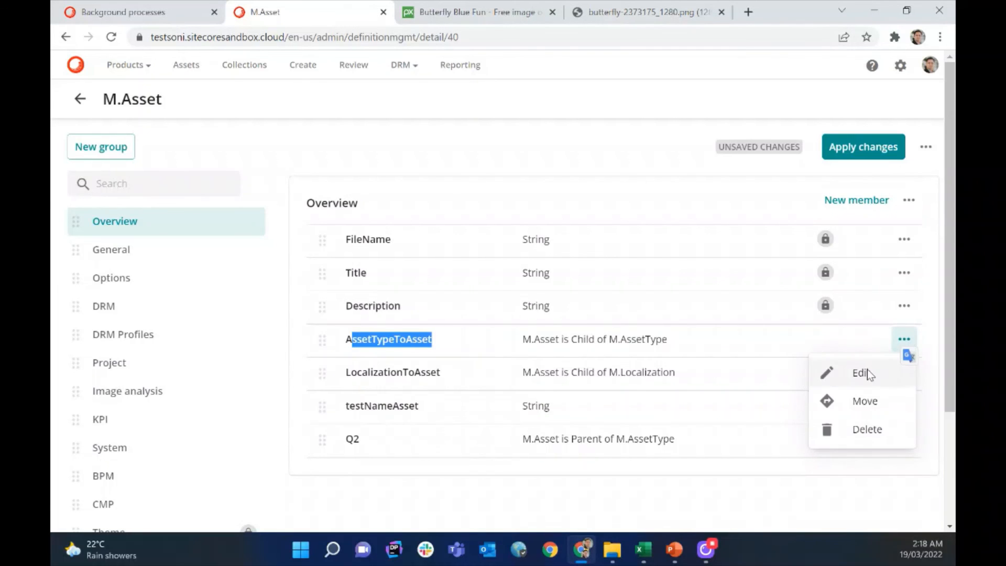
left_click(866, 368)
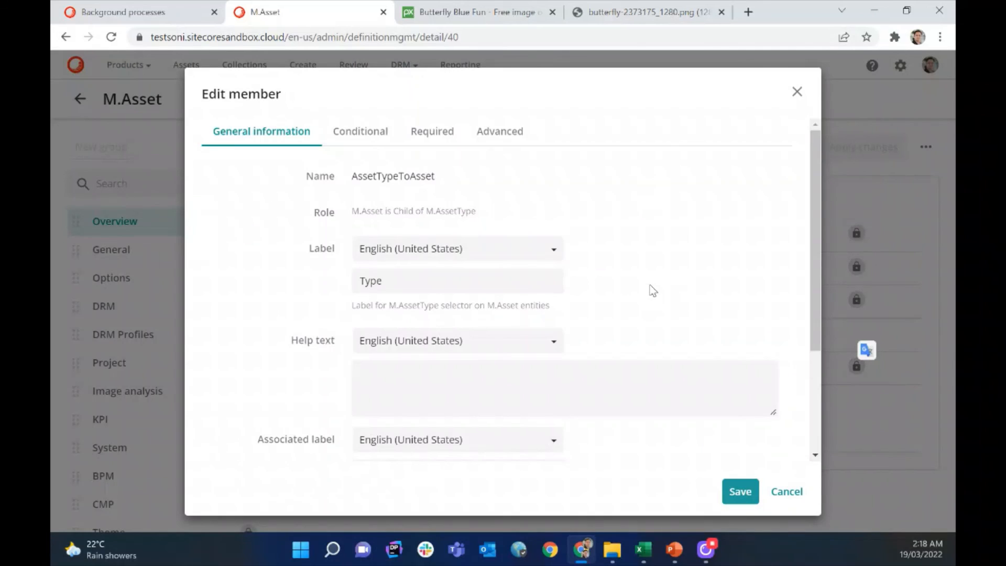
scroll(352, 312, "down", 3)
left_click_drag(235, 379, 335, 377)
left_click(423, 389)
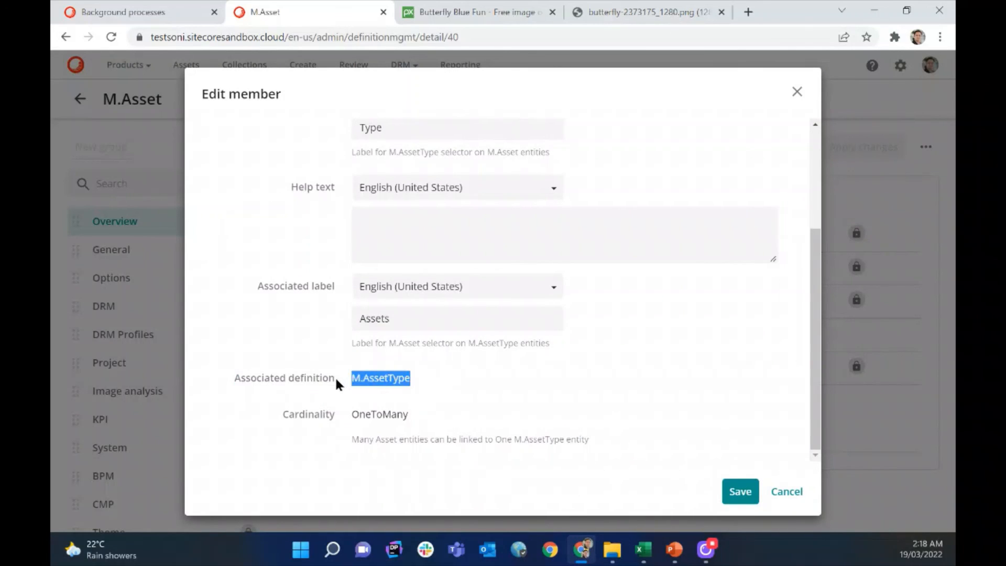
left_click(333, 391)
left_click_drag(412, 378, 334, 376)
right_click(400, 383)
key("Escape")
left_click(740, 491)
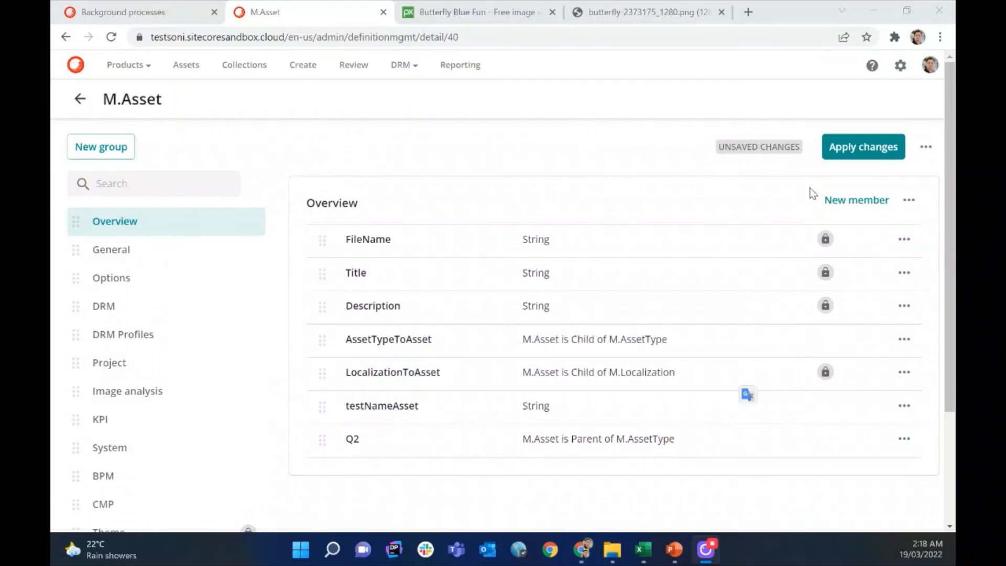
Step: Open the Taxonomy administration page from the Manage page
left_click(899, 66)
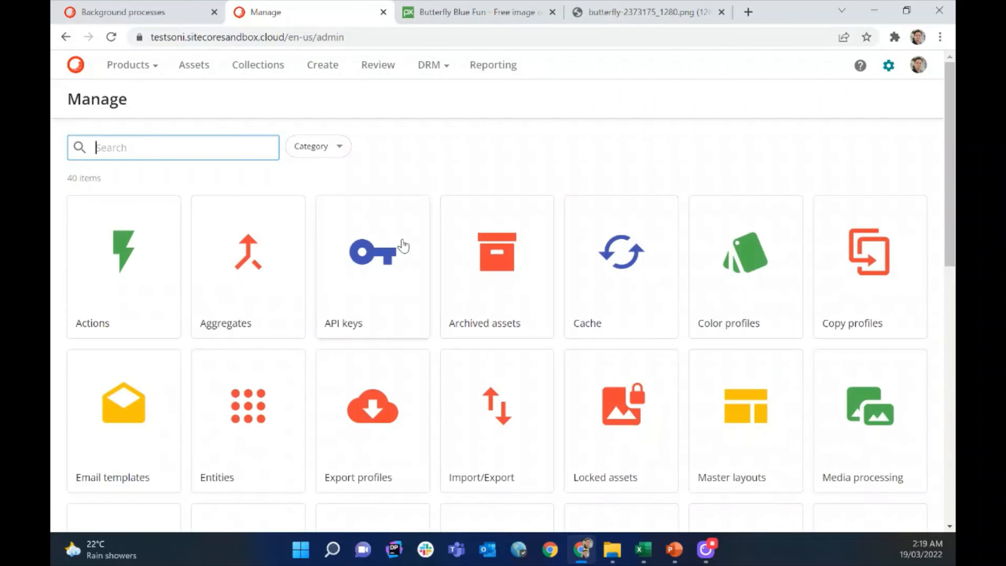
scroll(402, 247, "down", 10)
scroll(367, 277, "down", 2)
left_click(384, 280)
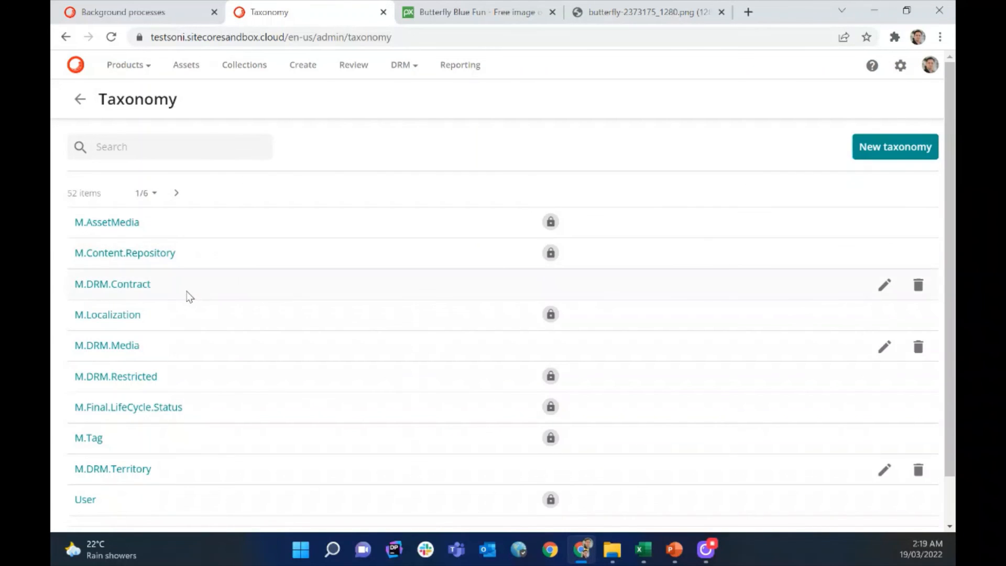
Step: Search the taxonomies for assettype and open the matching asset type taxonomy
scroll(190, 297, "down", 1)
scroll(185, 308, "up", 1)
left_click(157, 147)
type("as")
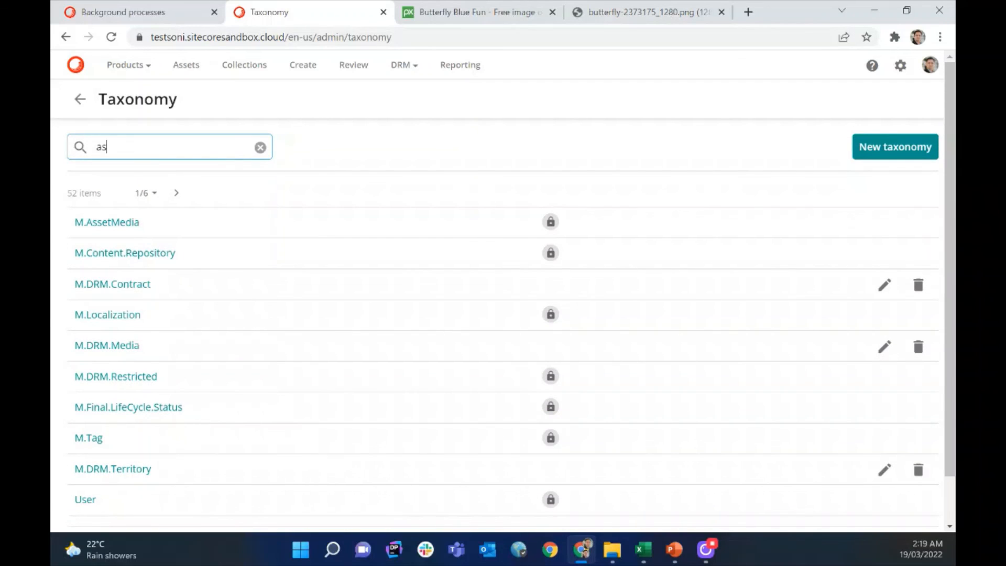
type("settype")
key("Return")
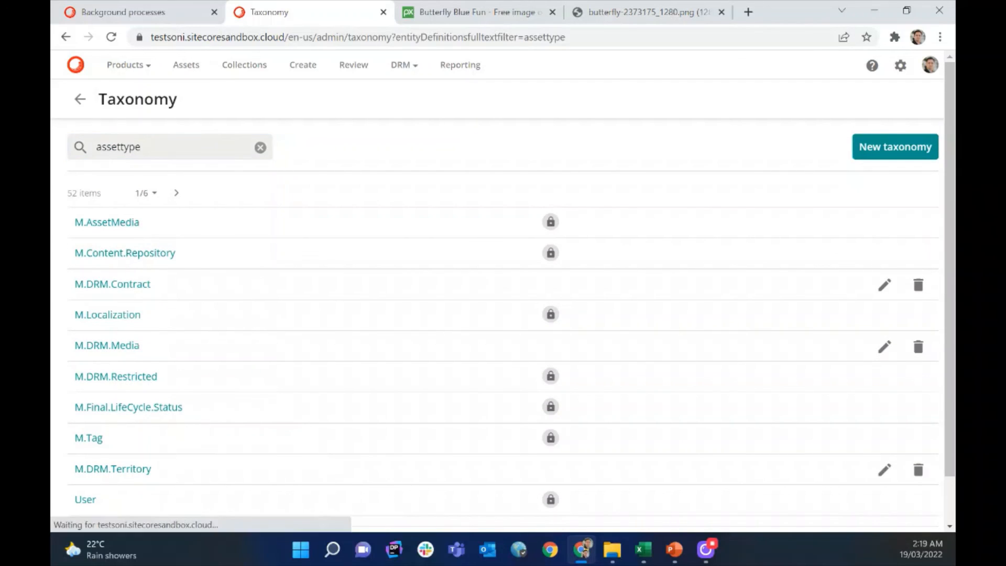
left_click(118, 224)
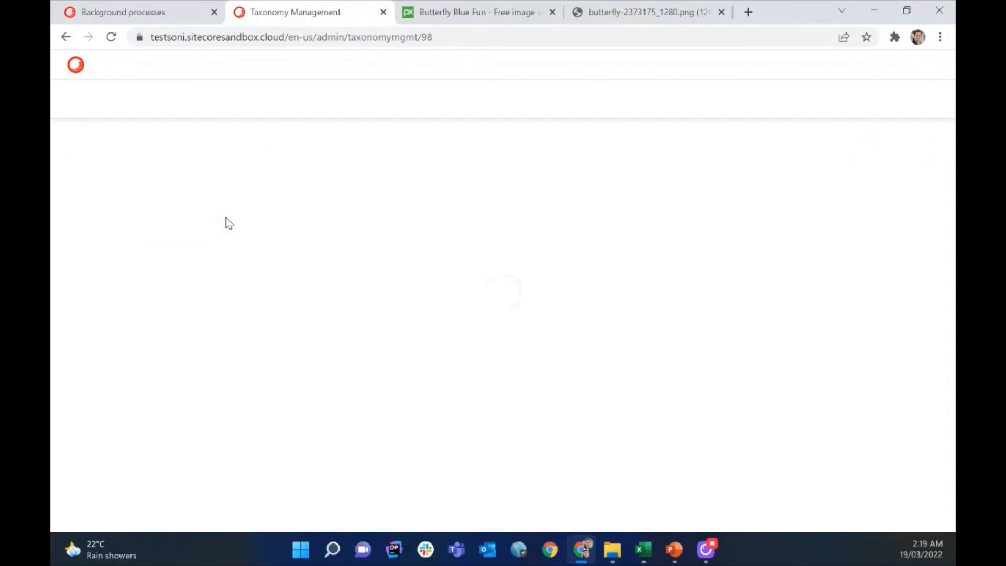
Step: Show the details of the Poster value in the Asset type taxonomy and highlight its identifier
scroll(225, 218, "down", 2)
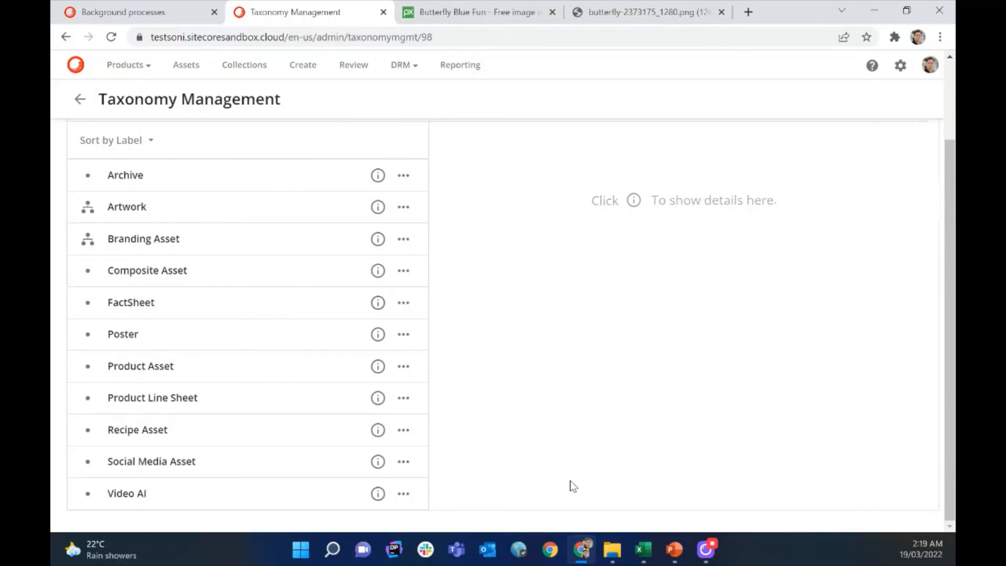
left_click(116, 339)
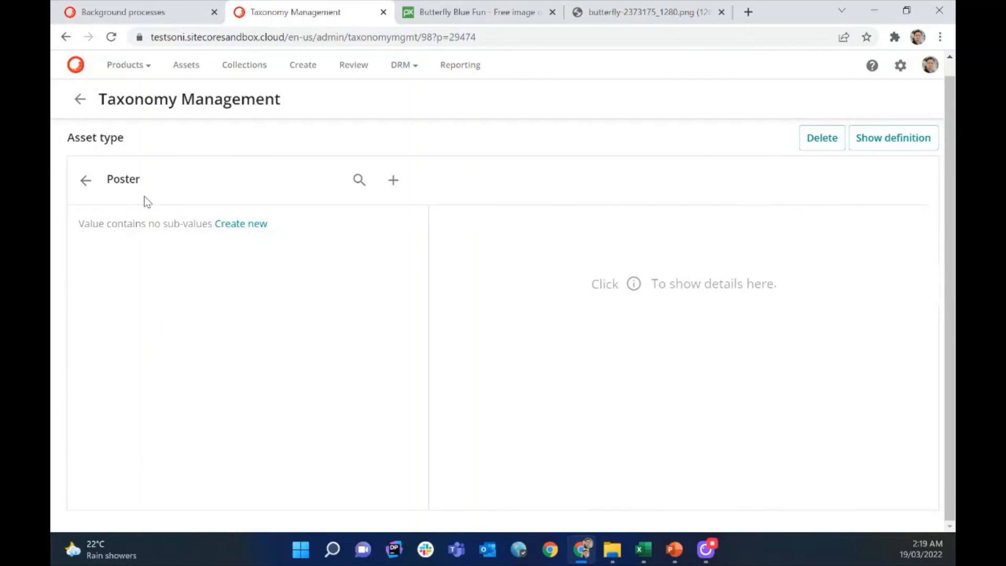
left_click(85, 179)
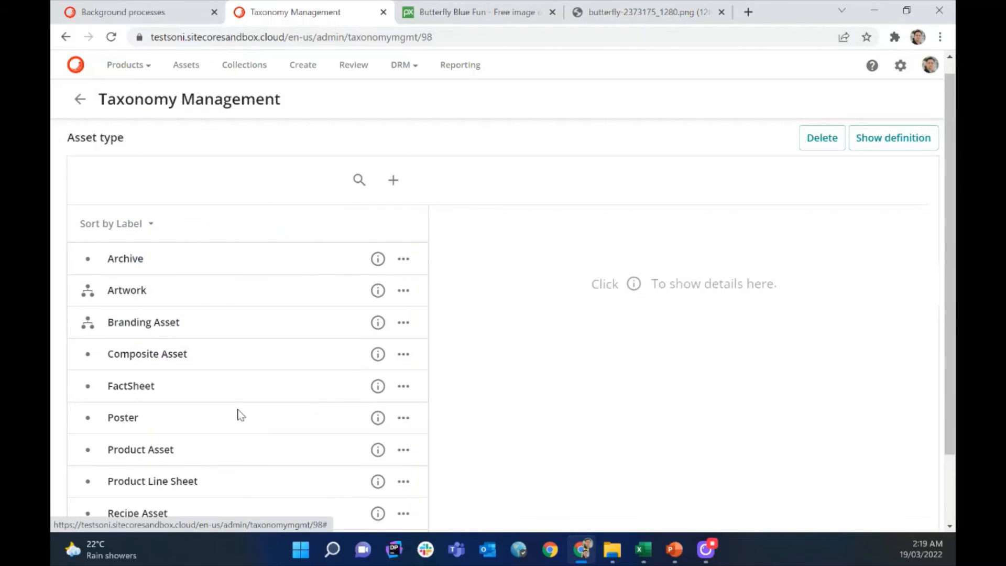
left_click(380, 422)
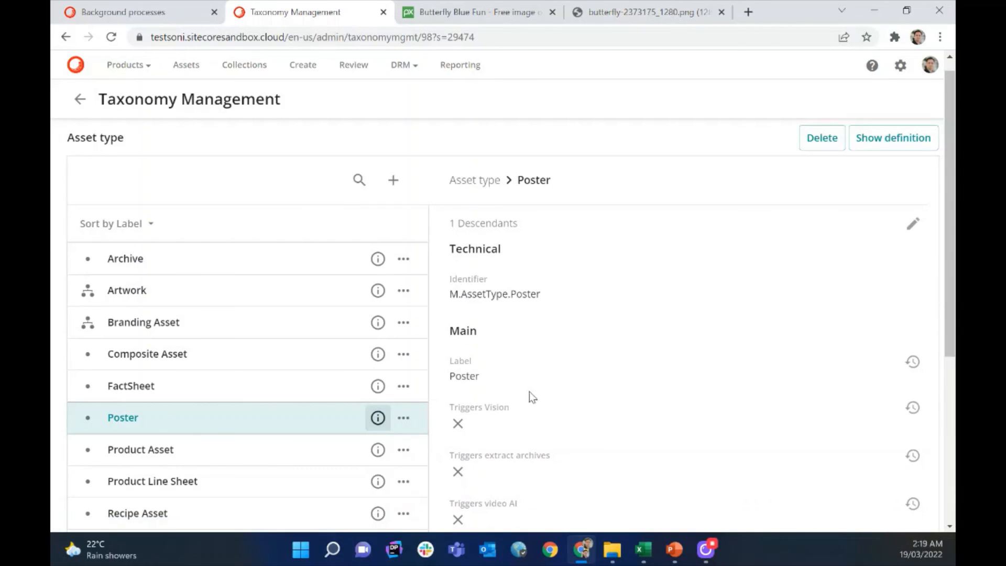
left_click_drag(448, 296, 558, 294)
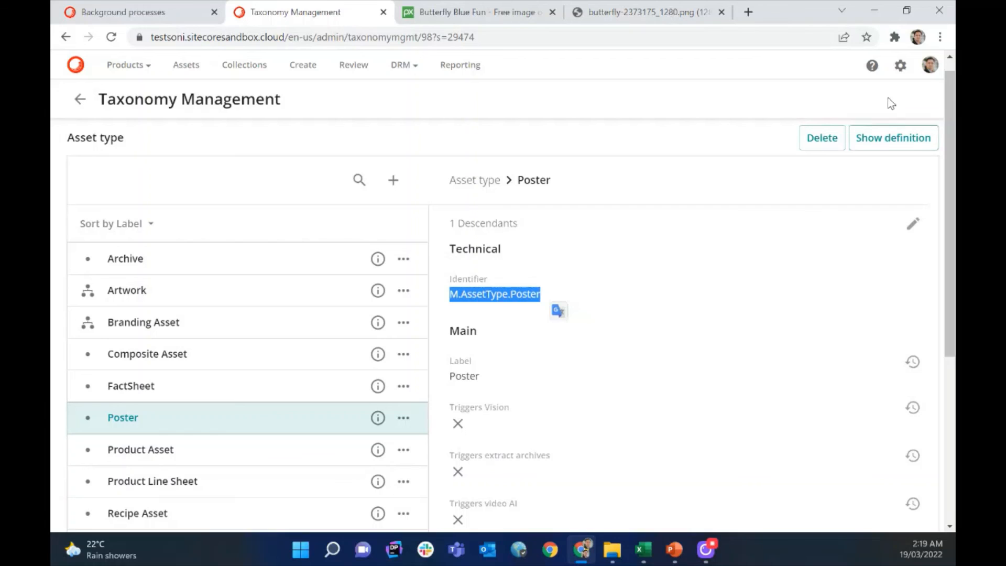
Step: Return to the Manage page and open the Import/Export administration page
left_click(900, 65)
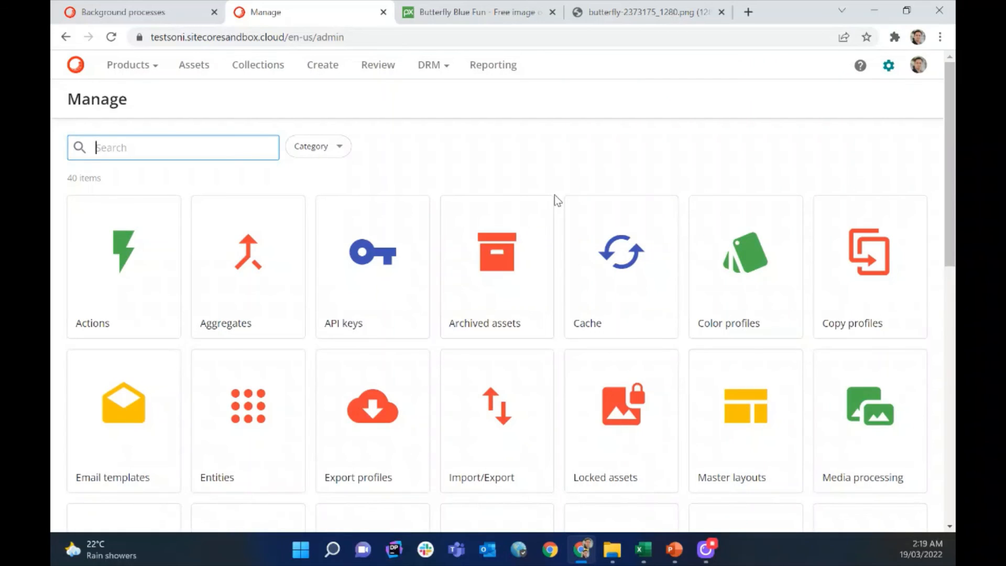
scroll(507, 224, "down", 3)
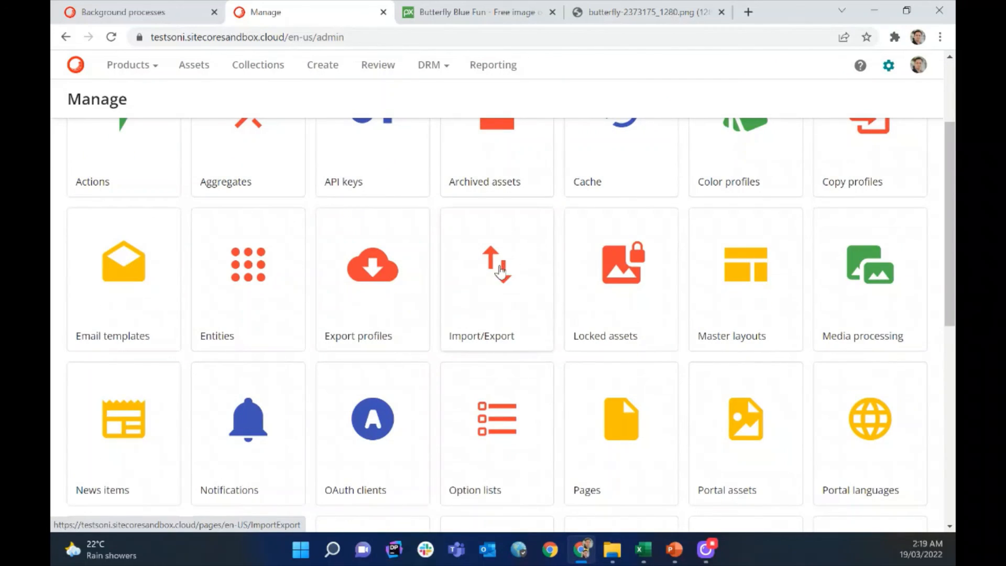
left_click(501, 271)
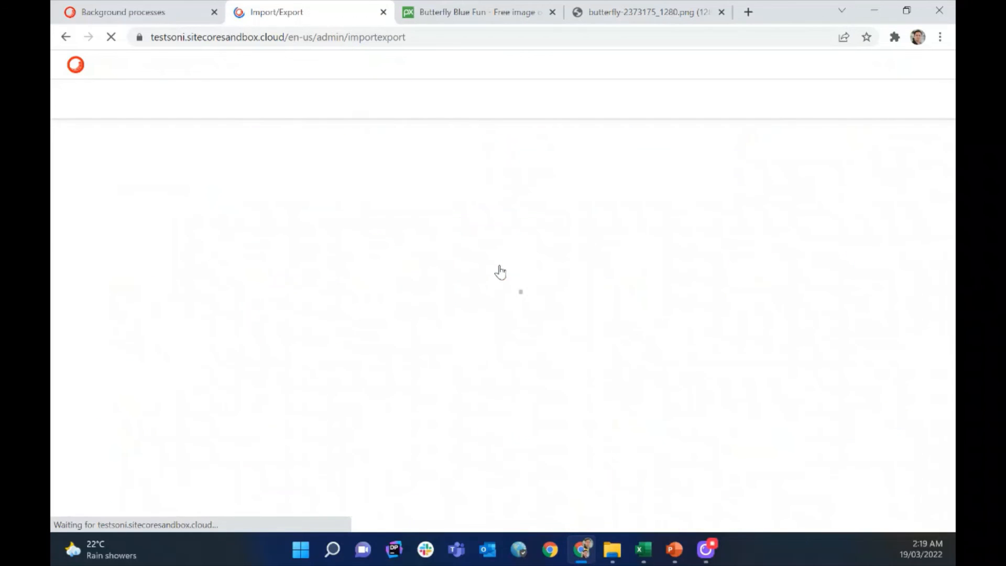